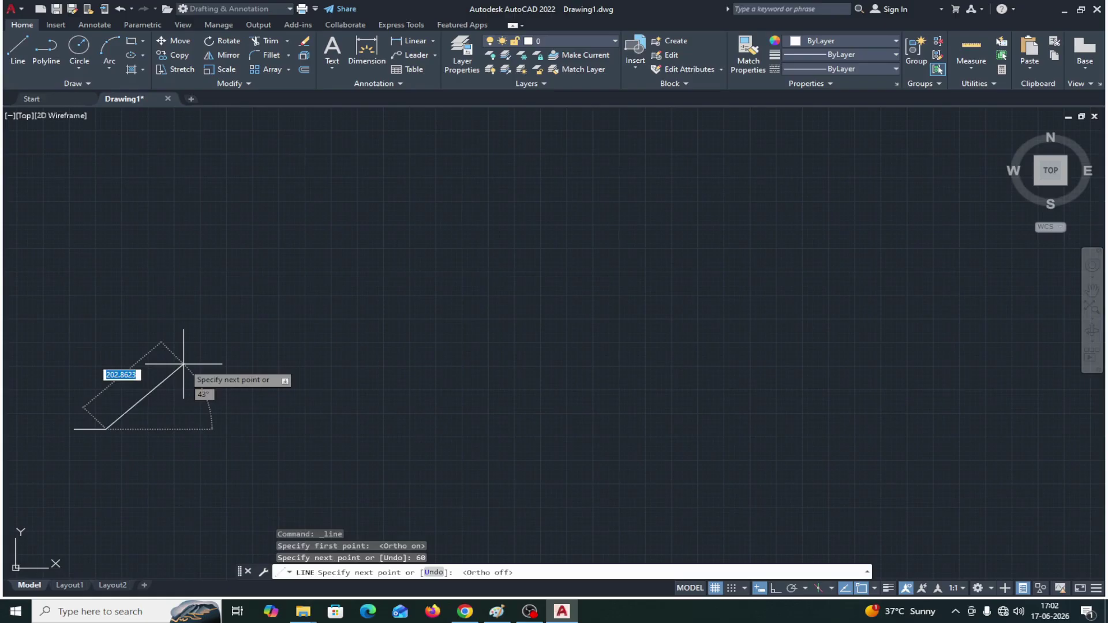
Continue the outline from the 60-unit base line with a 140-unit segment rising at 45° and a 140-unit segment descending at 45°.
text(140)
key(Tab)
text(4)
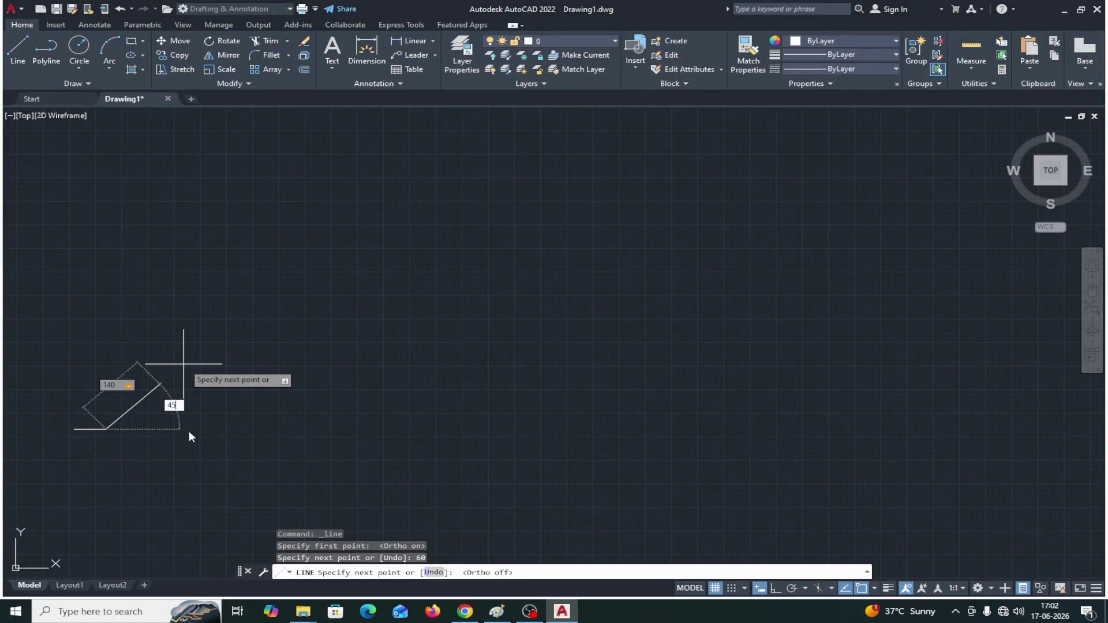
key(Return)
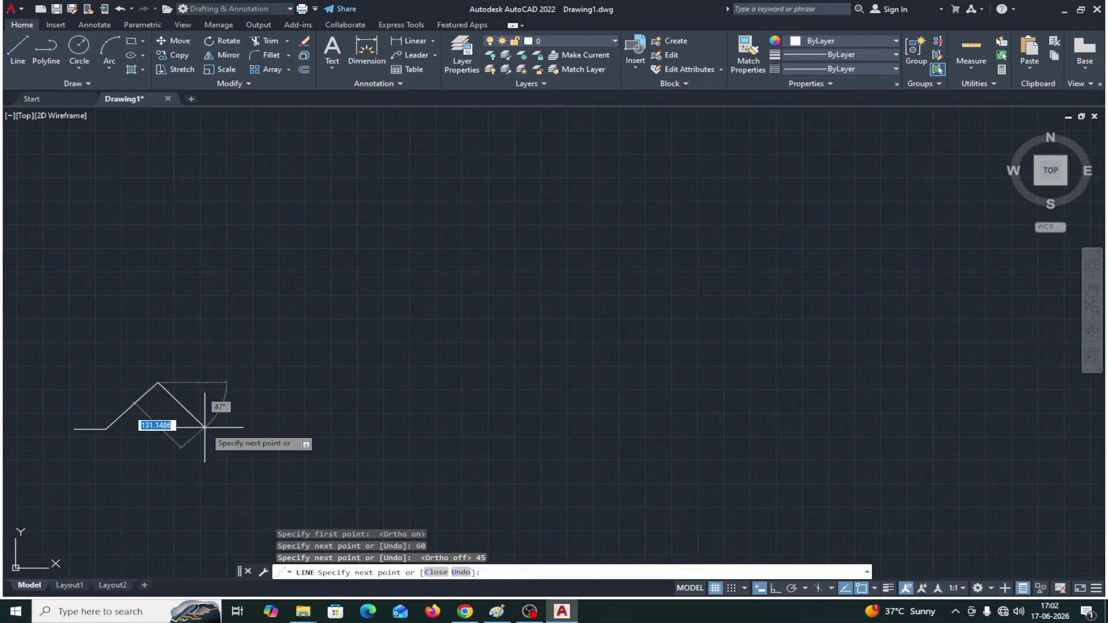
text(140)
key(Tab)
text(45)
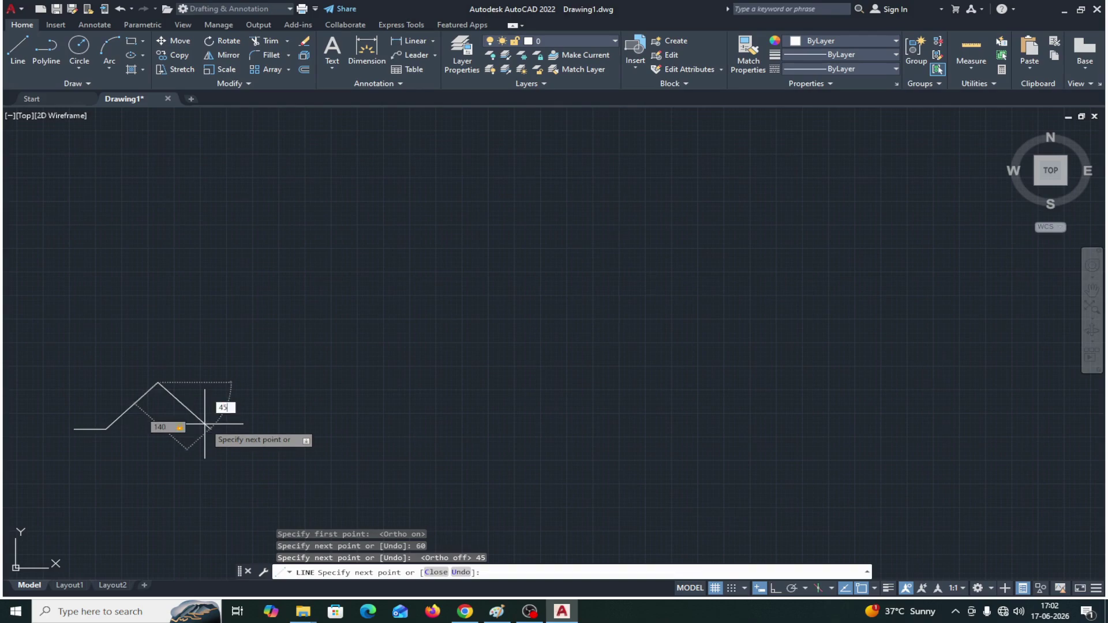
key(Return)
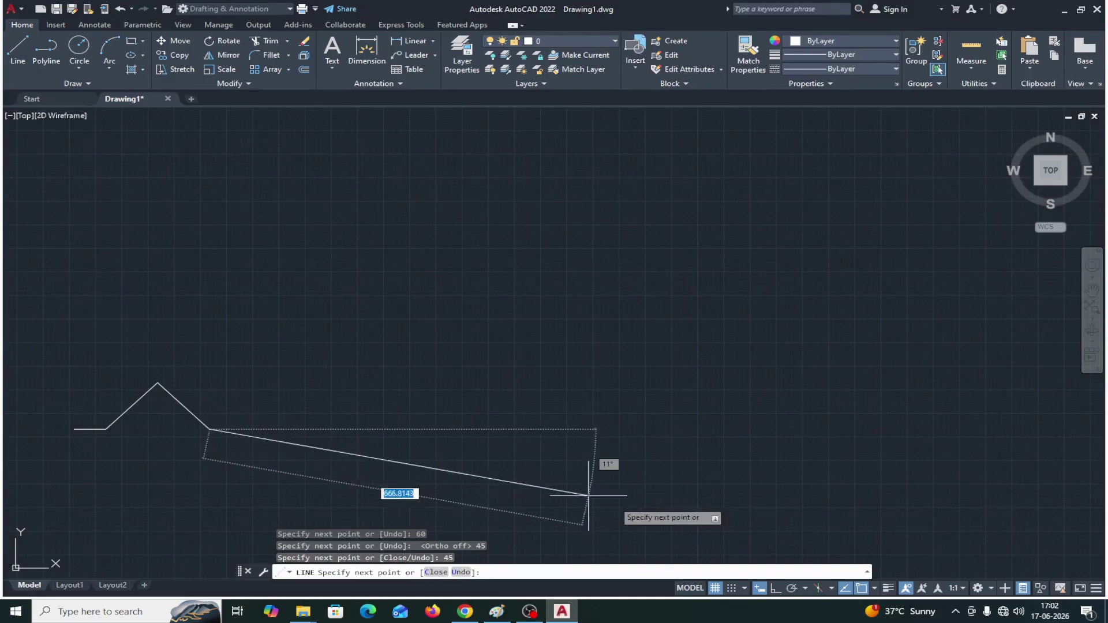
With Ortho on, add a 60-unit horizontal segment to the right and a 60-unit vertical segment upward to form the lower-right arm's end.
click(774, 588)
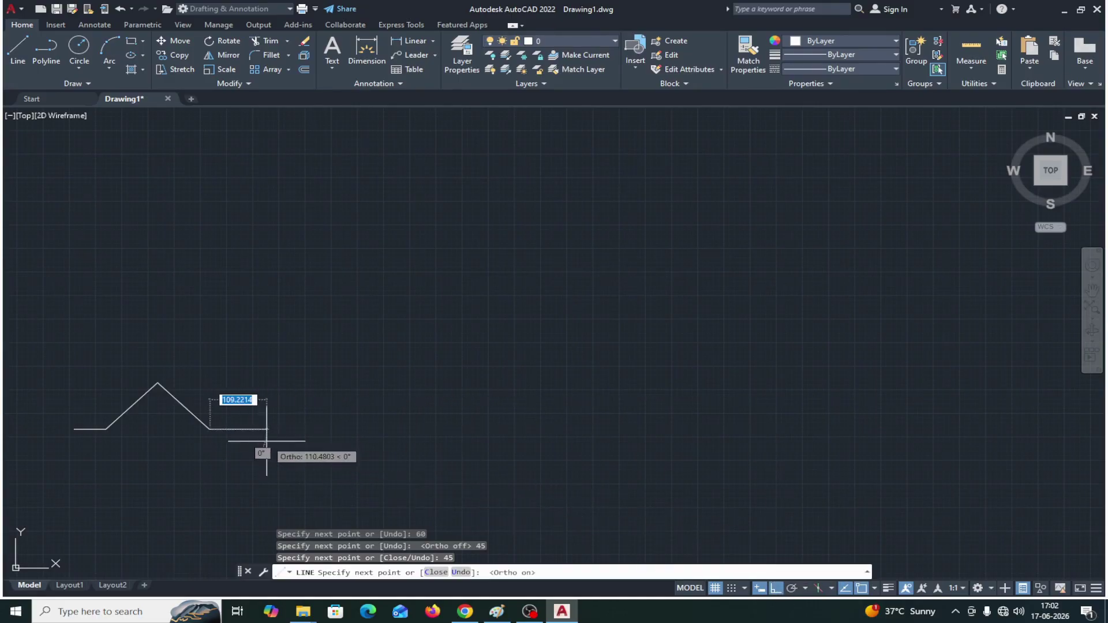
text(60)
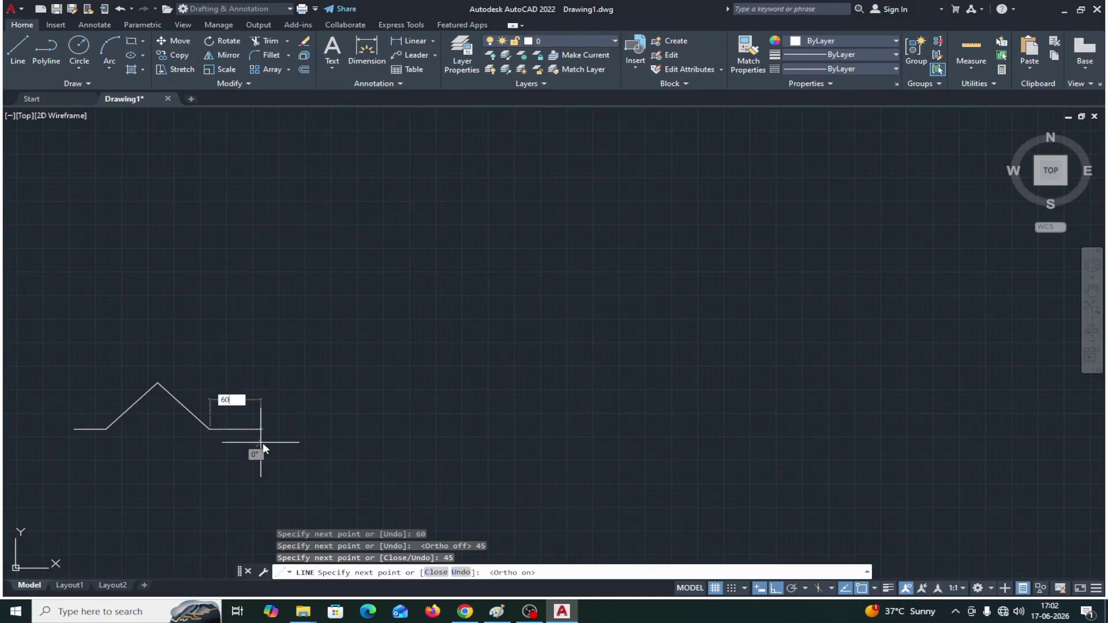
key(Return)
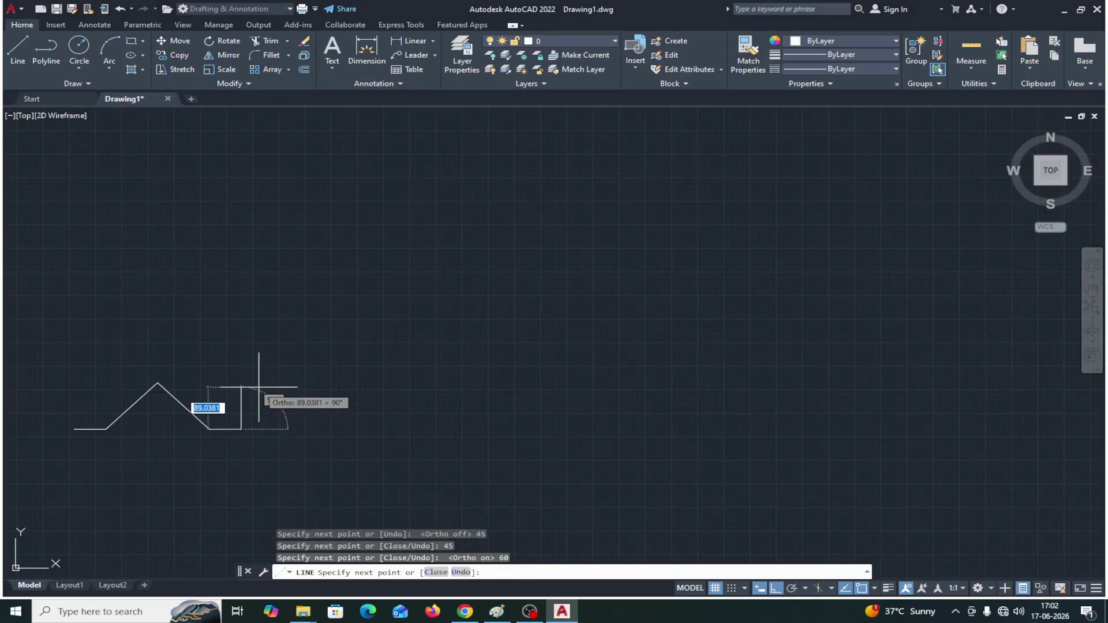
text(60)
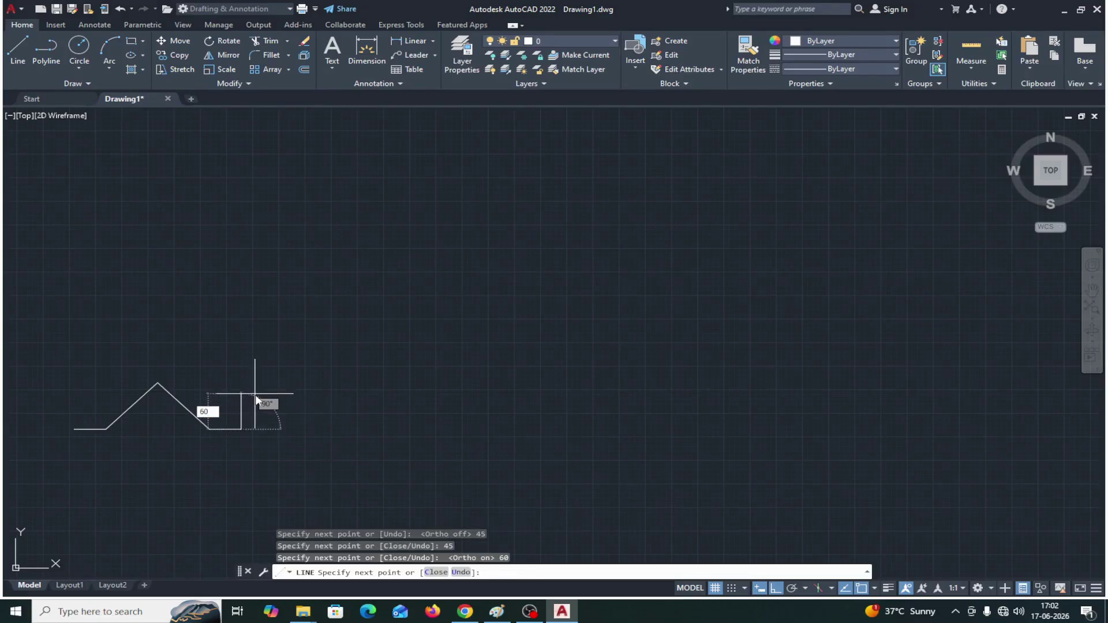
key(Return)
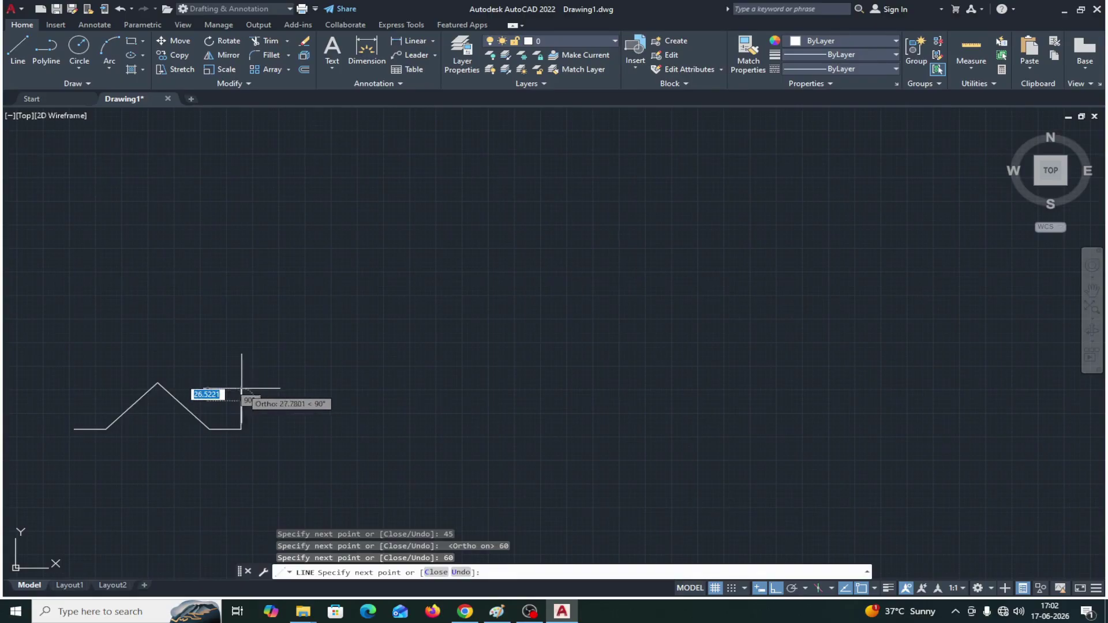
Check the reference drawing in Paint and, with Ortho off, draw a 140-unit segment up-left at 135° from the lower-right arm's end.
click(775, 588)
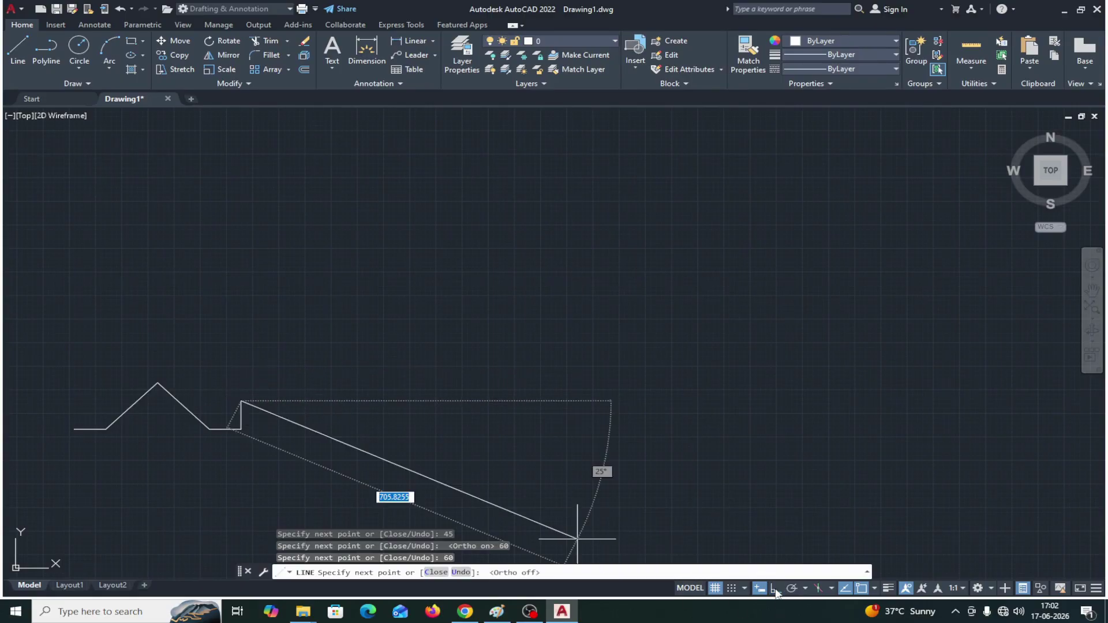
click(496, 611)
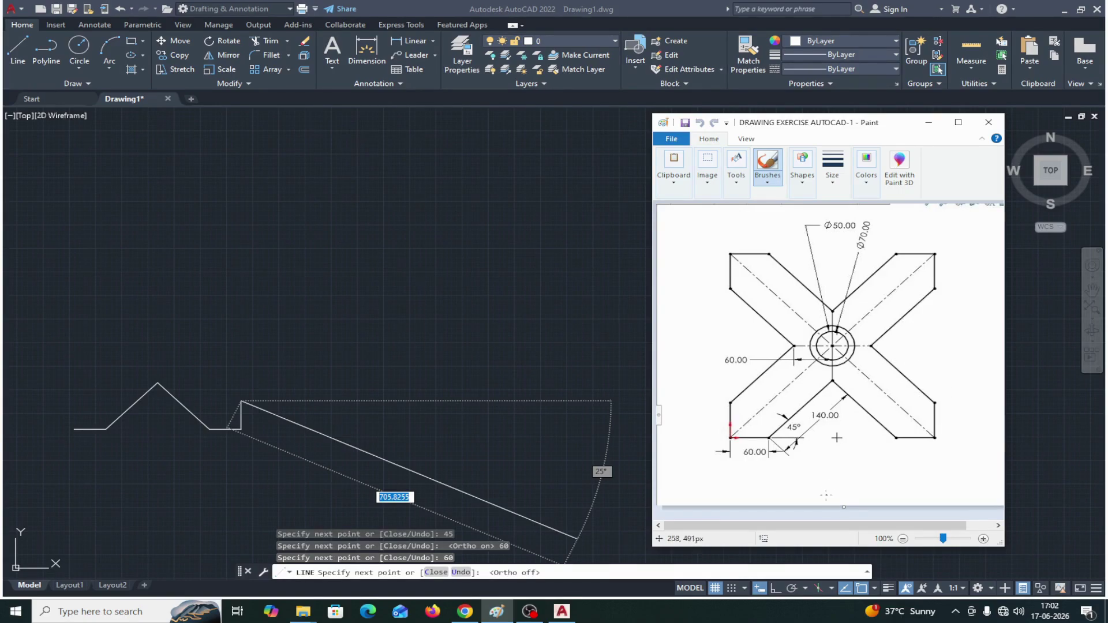
click(928, 123)
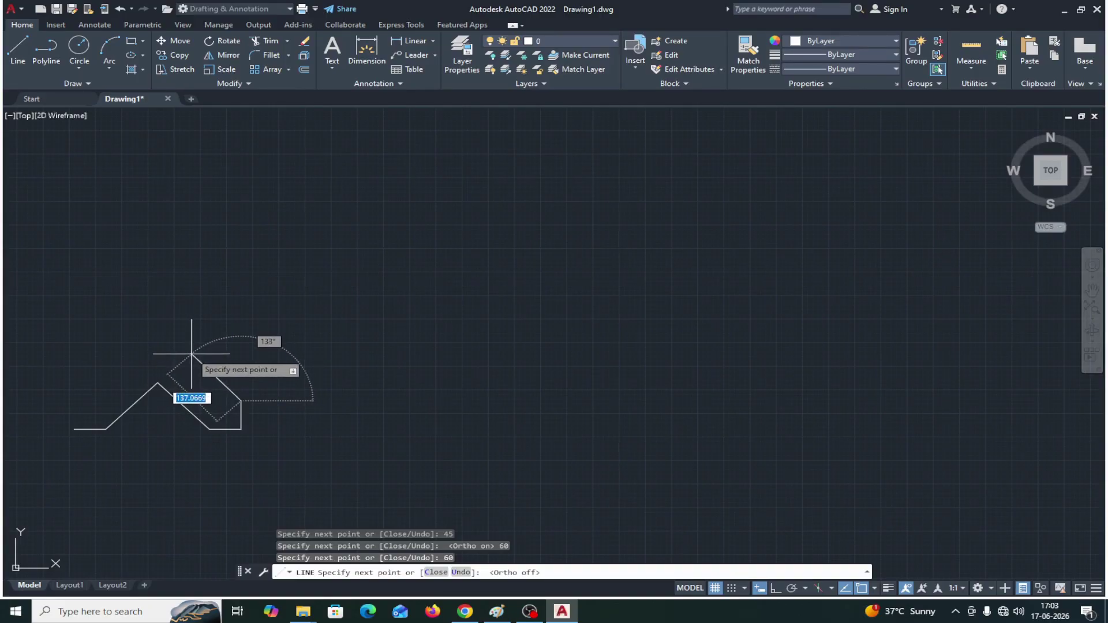
text(140)
key(Tab)
text(1)
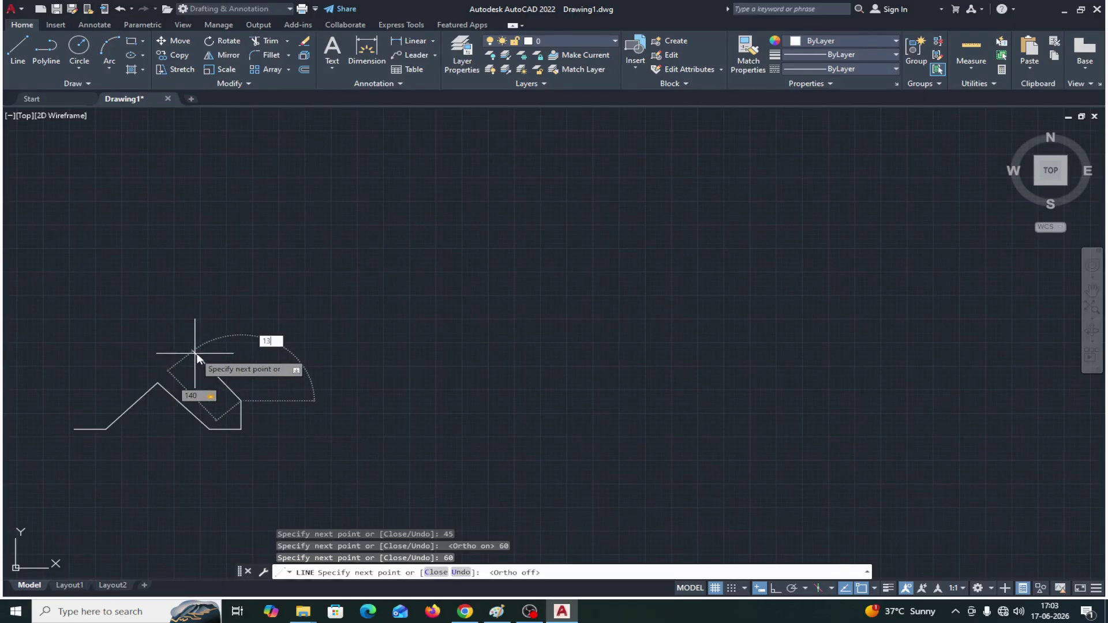
key(Return)
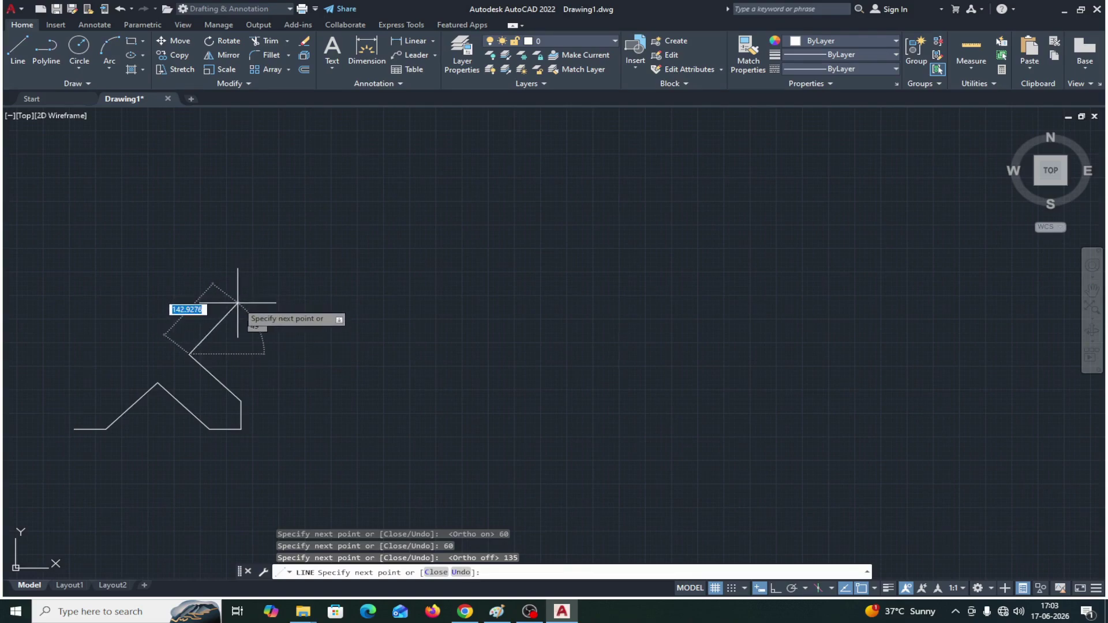
Draw a 140-unit segment up-right at 45° from the right inner corner as the upper-right arm's lower edge.
text(14)
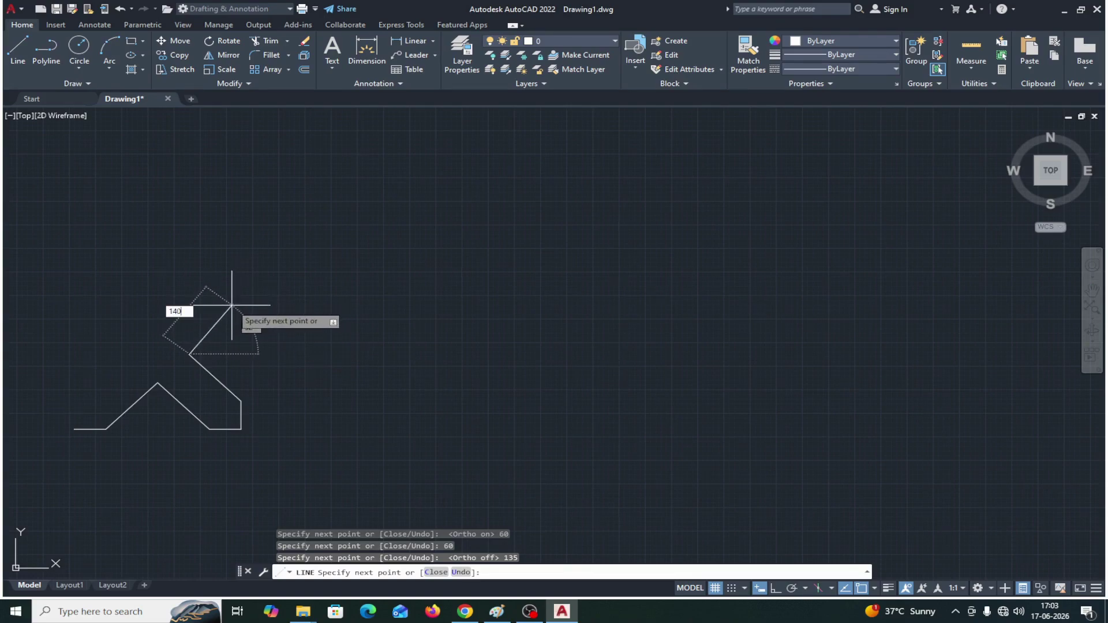
text(0)
key(Tab)
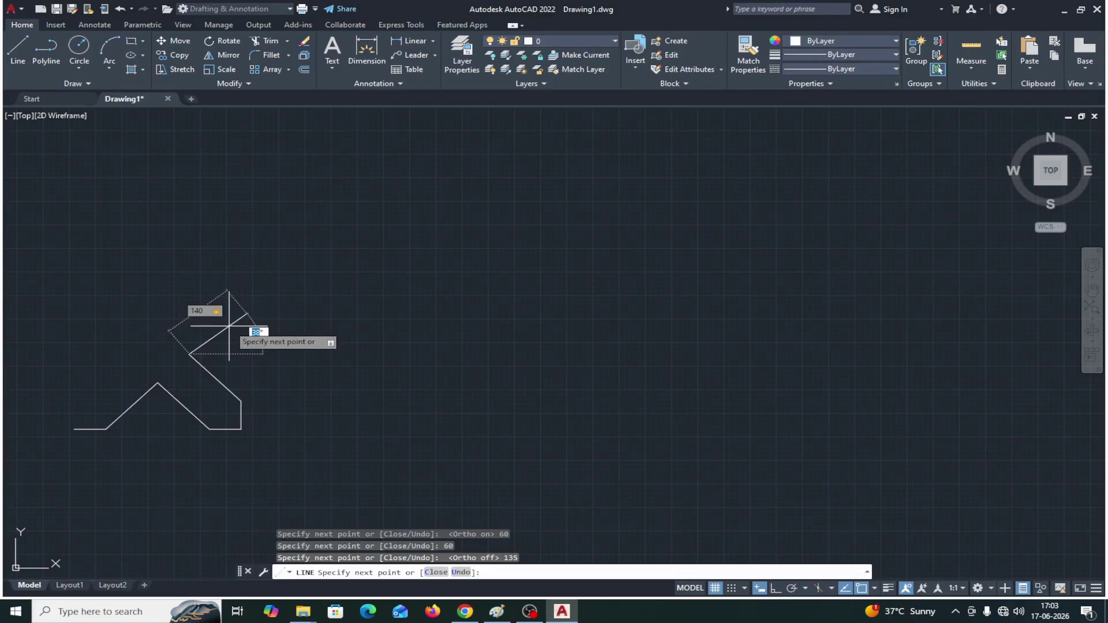
text(45)
key(Return)
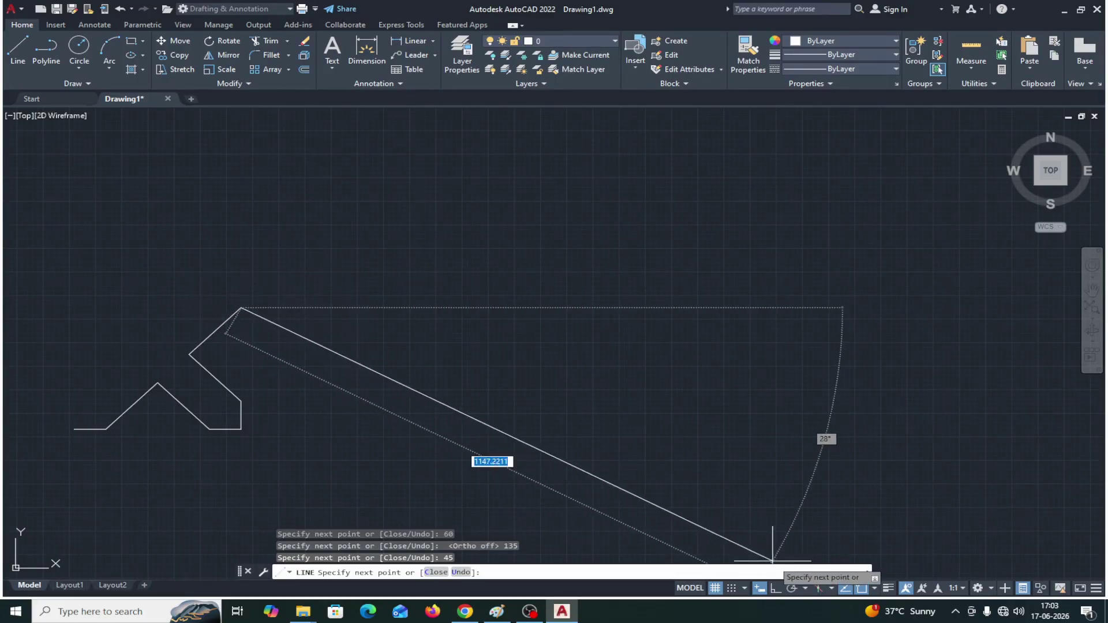
With Ortho on, add a 60-unit vertical segment upward and a 60-unit horizontal segment leftward to cap the upper-right arm.
click(775, 588)
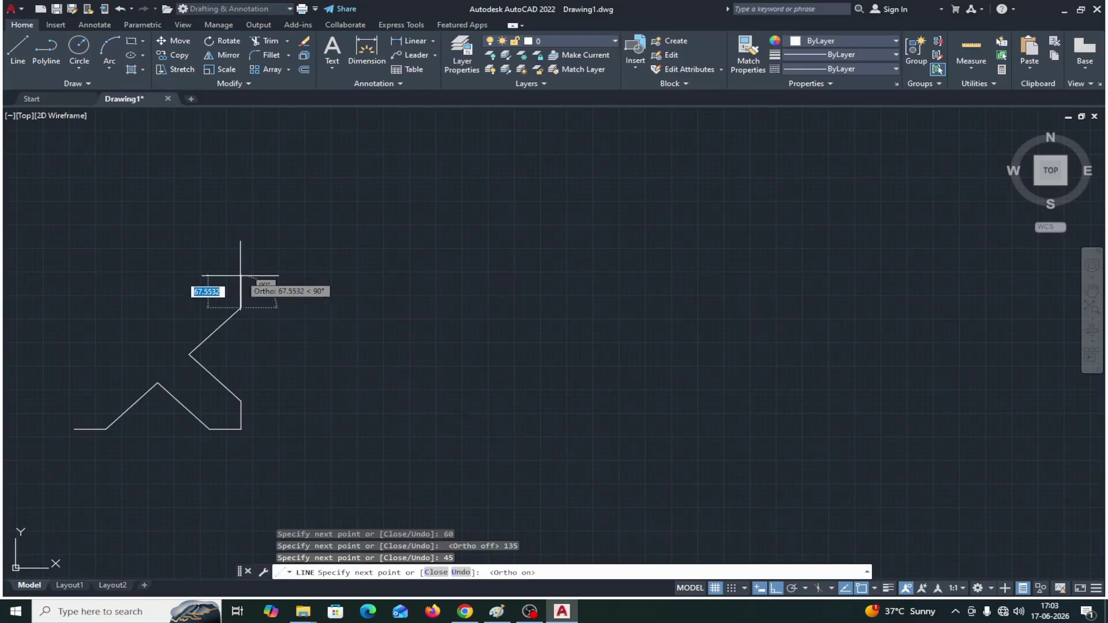
text(60)
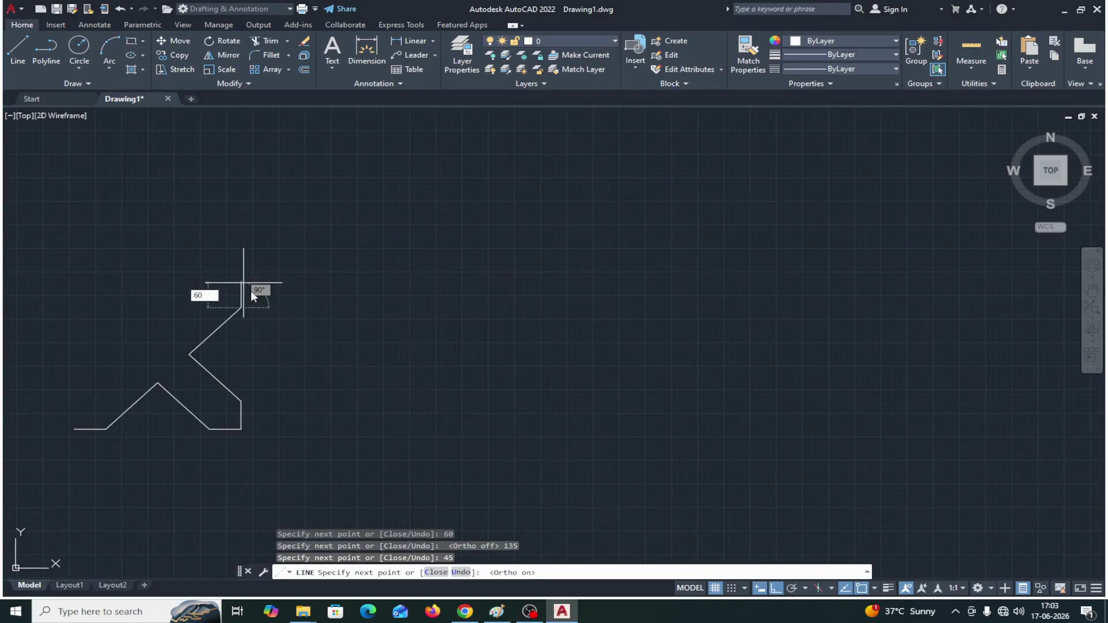
key(Return)
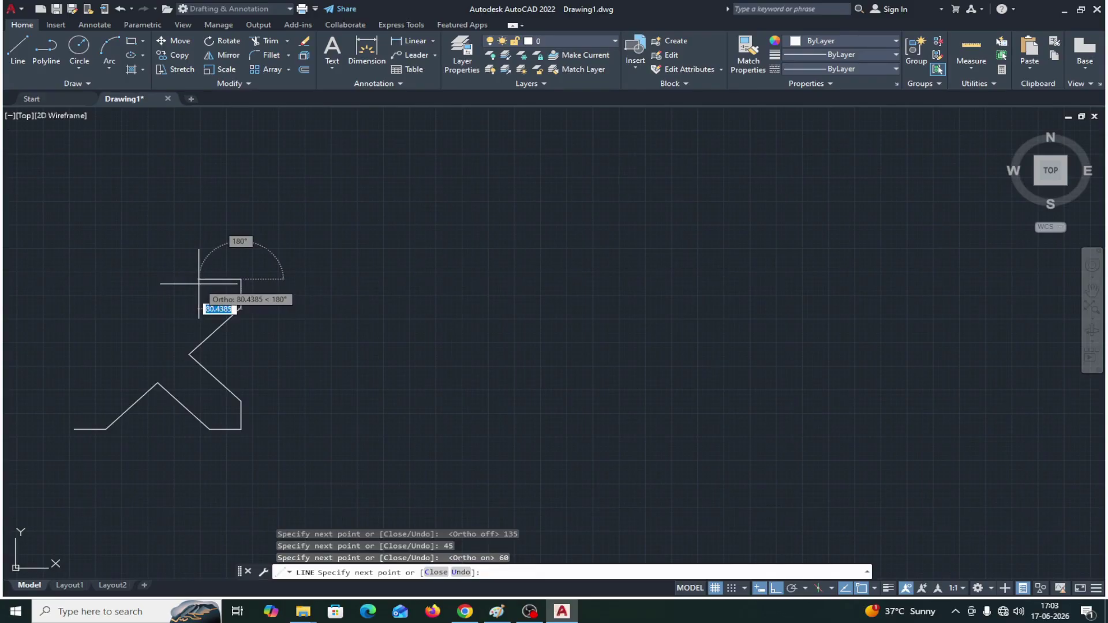
text(6)
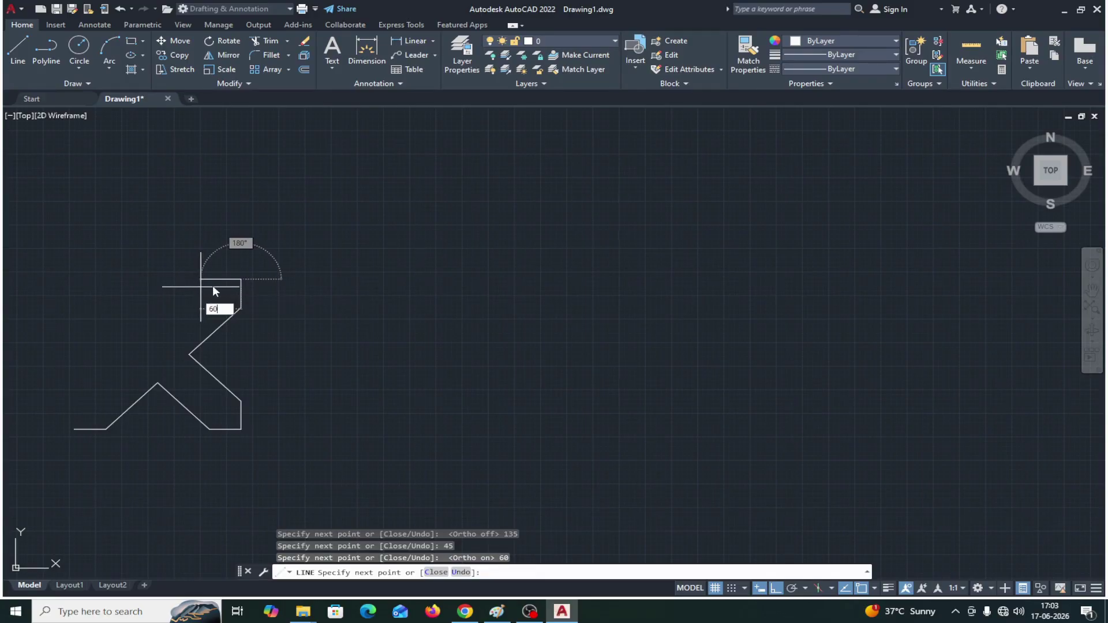
text(0)
key(Return)
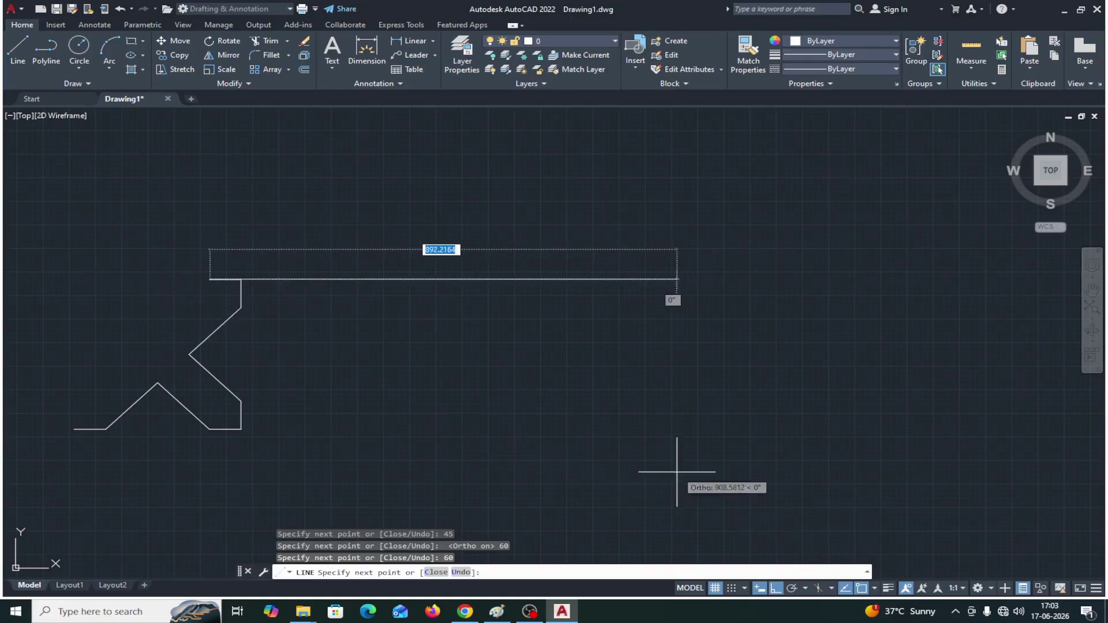
With Ortho off, draw a 140-unit segment down-left at 135° from the upper-right arm's cap toward the center.
click(776, 588)
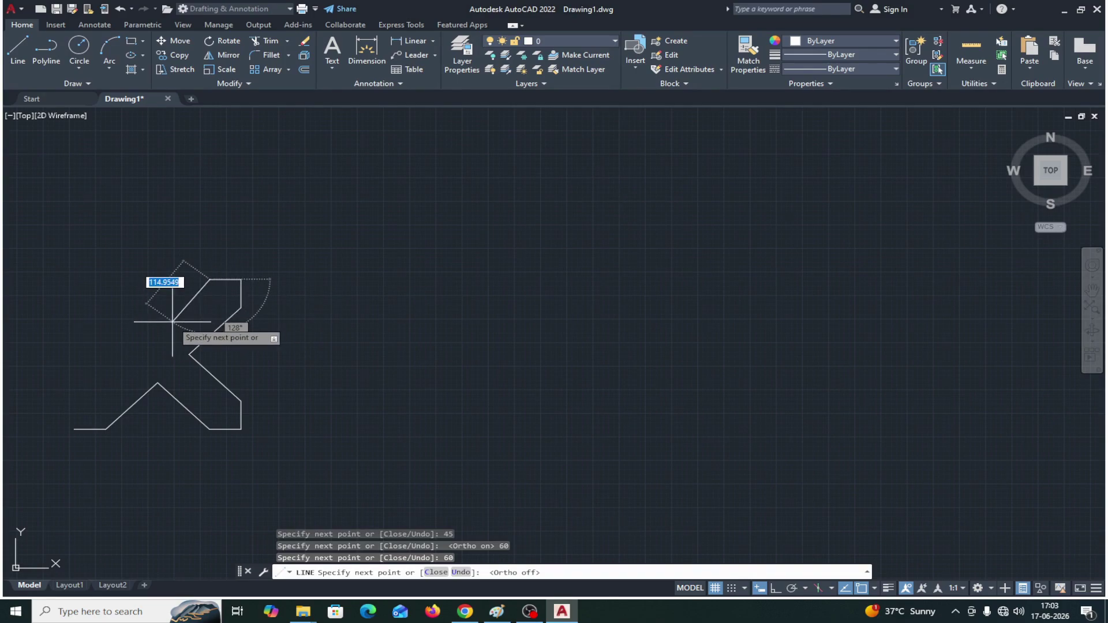
text(14)
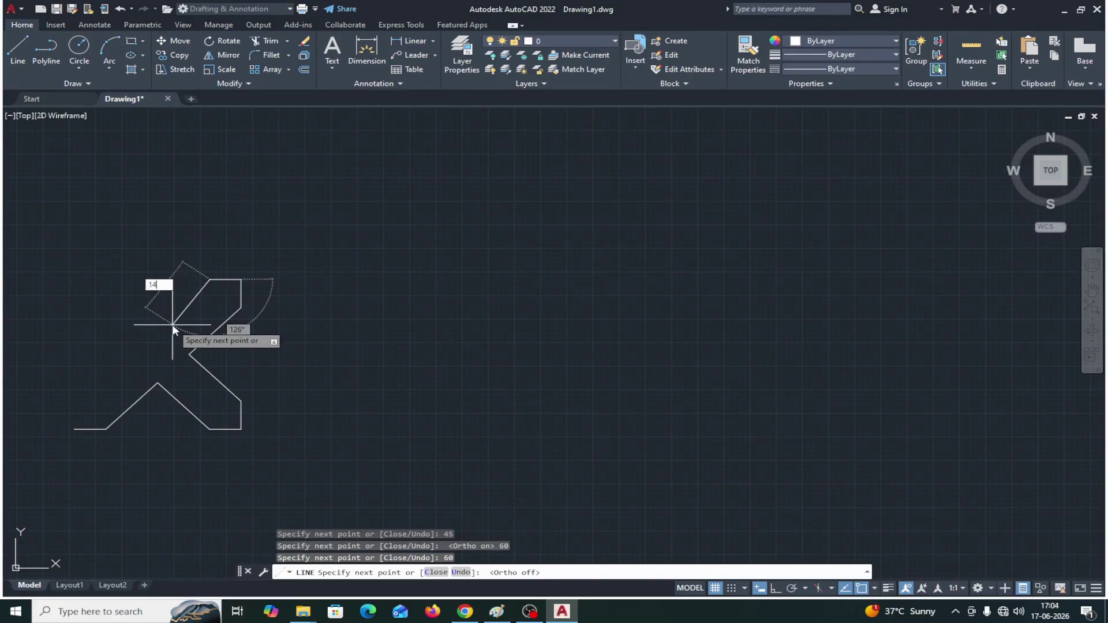
text(0)
key(Tab)
text(1)
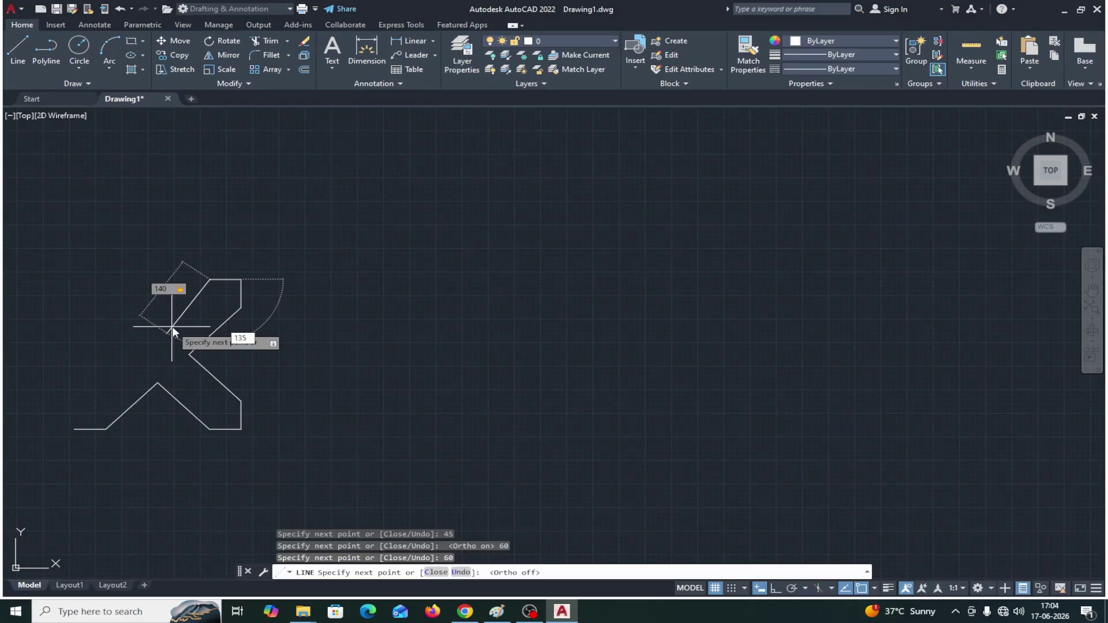
text(35)
key(Return)
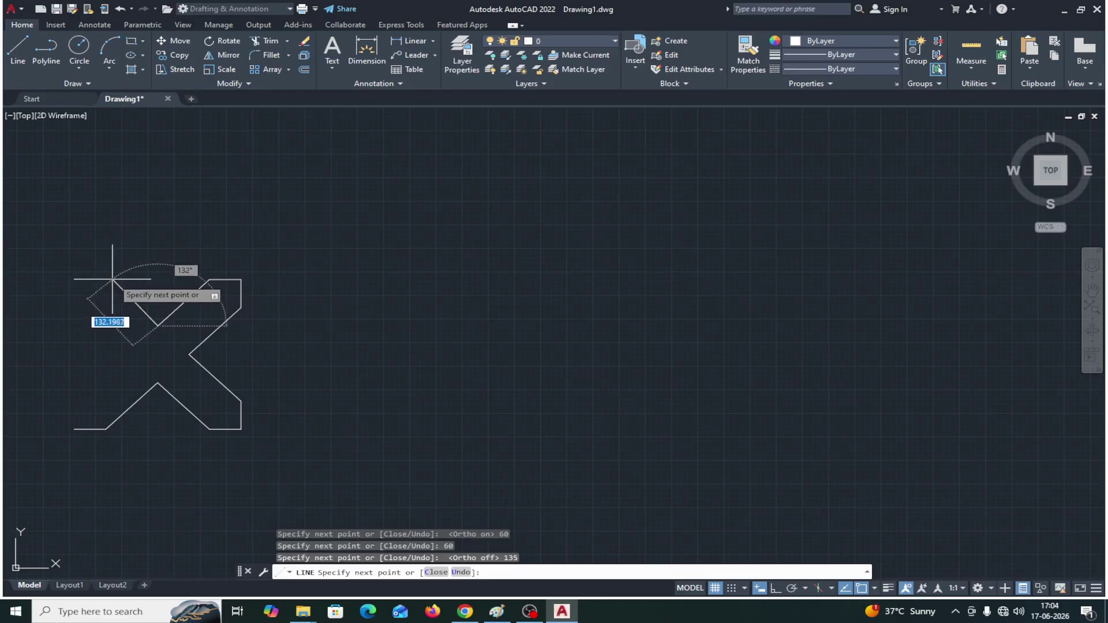
Draw a 140-unit segment up-left at 135° from the top inner corner as the upper-left arm's upper edge.
text(140)
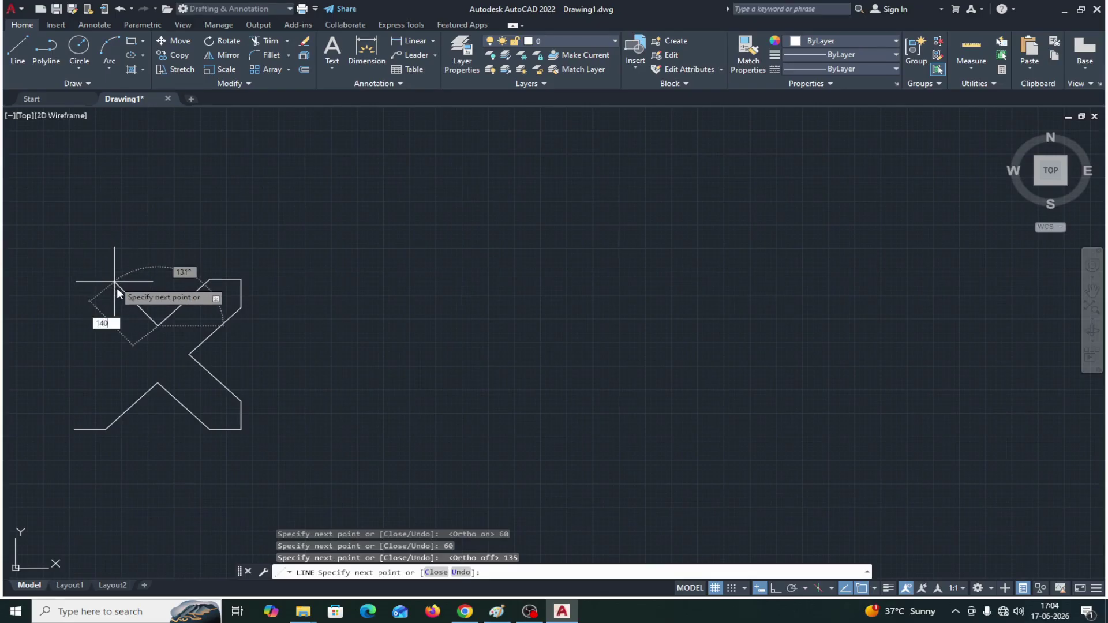
key(Tab)
text(13)
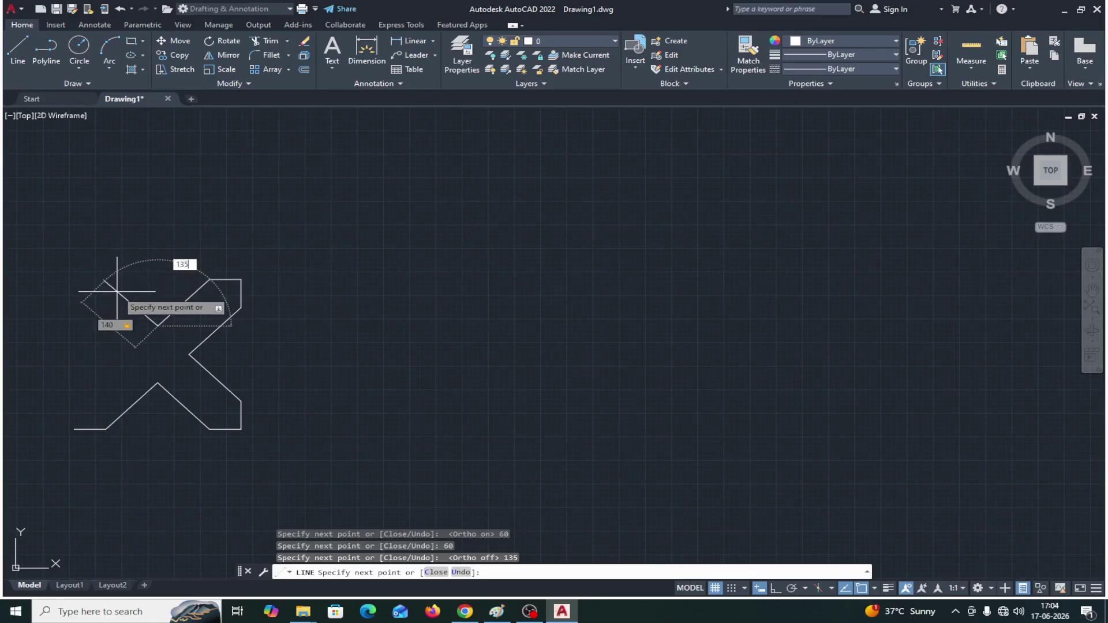
text(5)
key(Return)
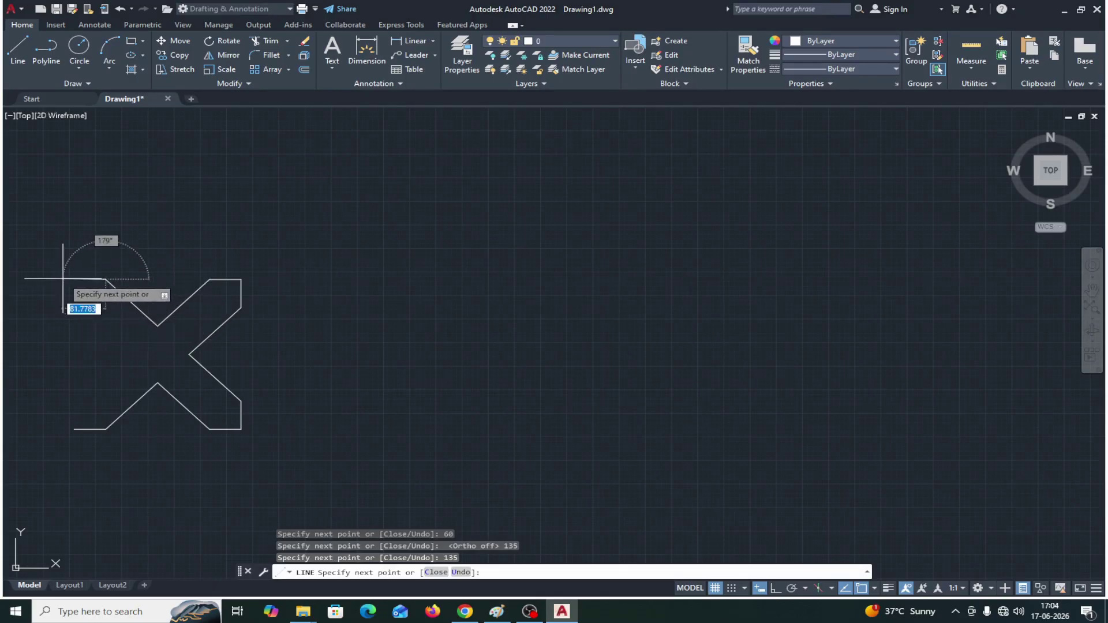
With Ortho on, add a 60-unit horizontal segment leftward and a 60-unit vertical segment downward to cap the upper-left arm.
click(776, 588)
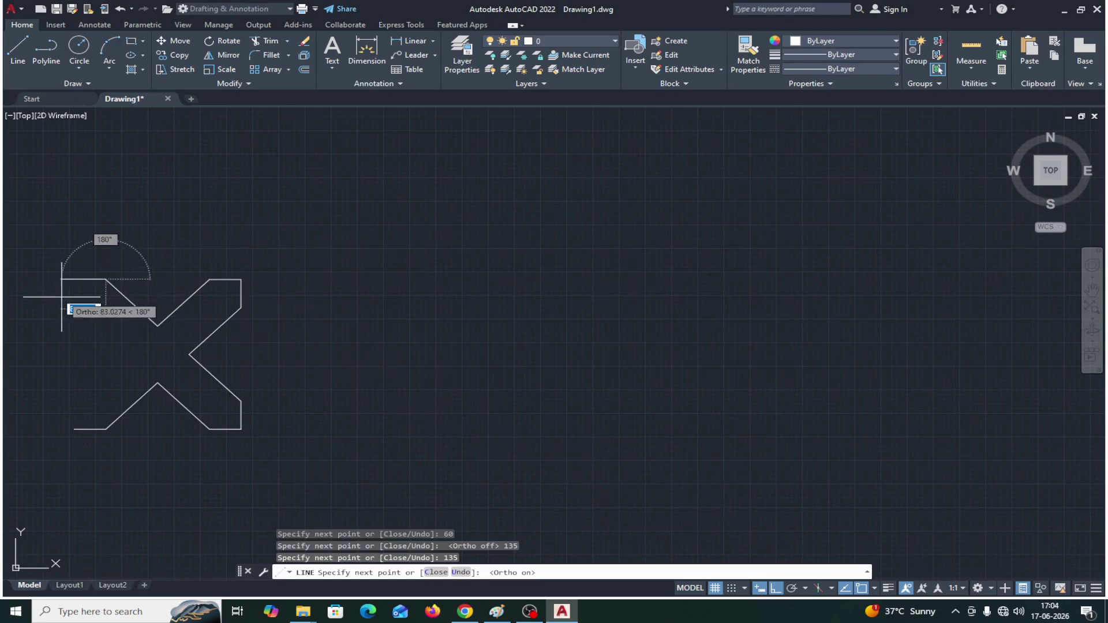
text(60)
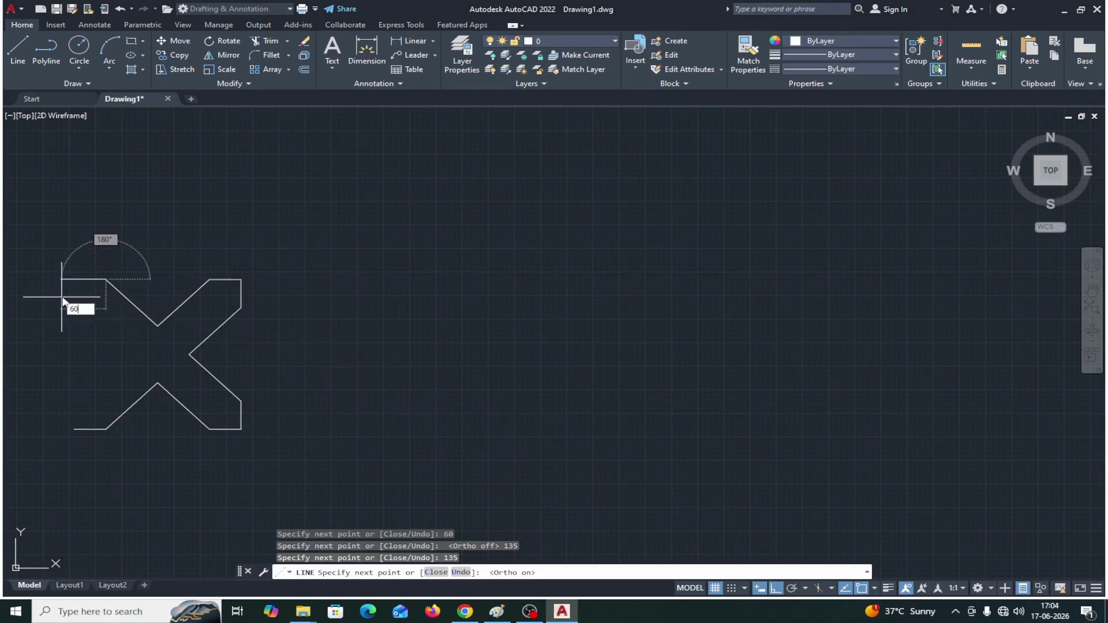
key(Return)
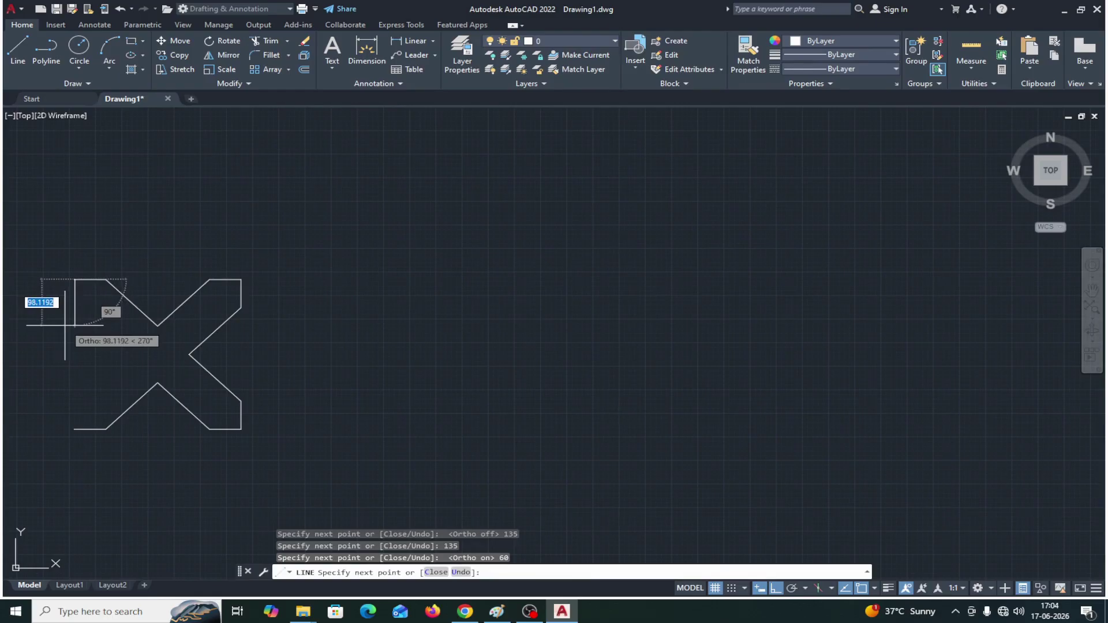
text(60)
key(Return)
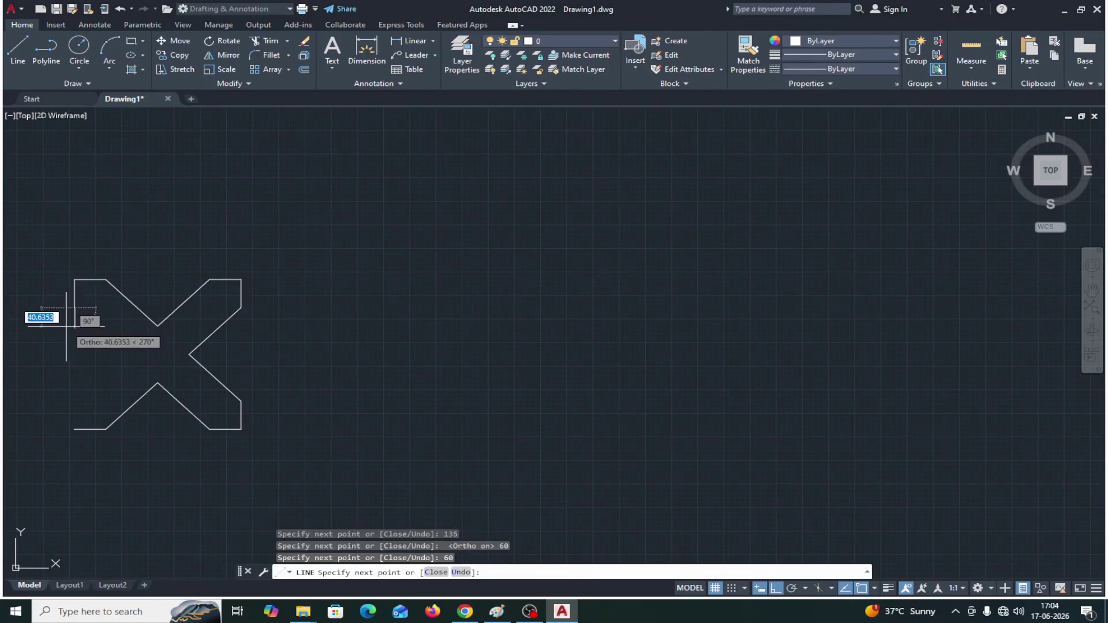
With Ortho off, draw a 140-unit segment from the upper-left arm's cap toward the center, parallel to that arm's upper edge.
click(776, 588)
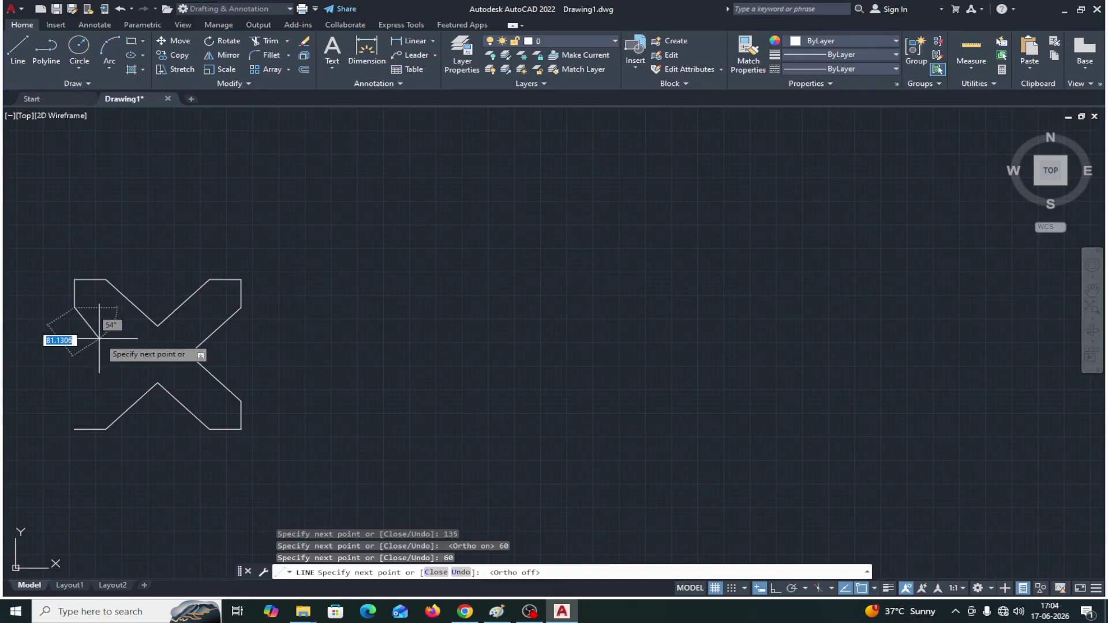
click(874, 591)
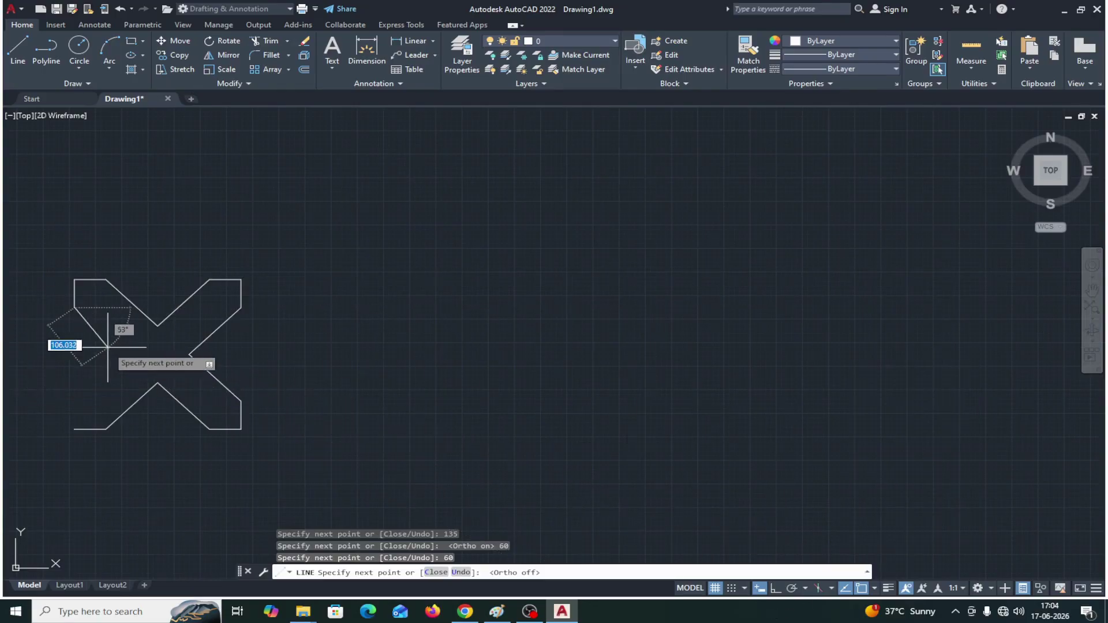
scroll(107, 346, up, 4)
middle_drag(122, 360, 234, 325)
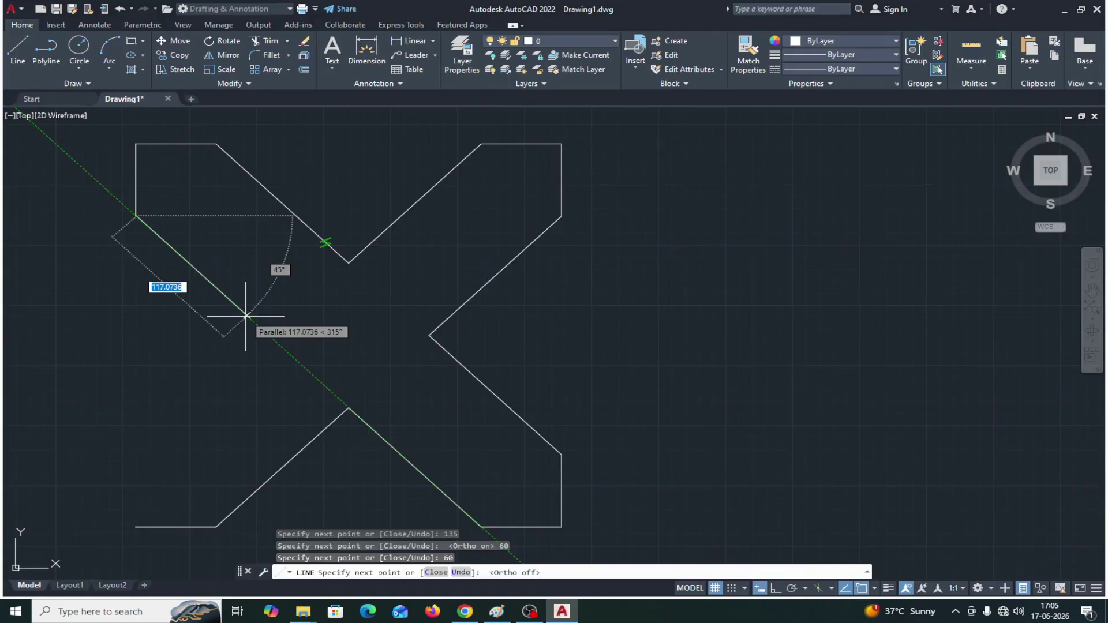
text(140)
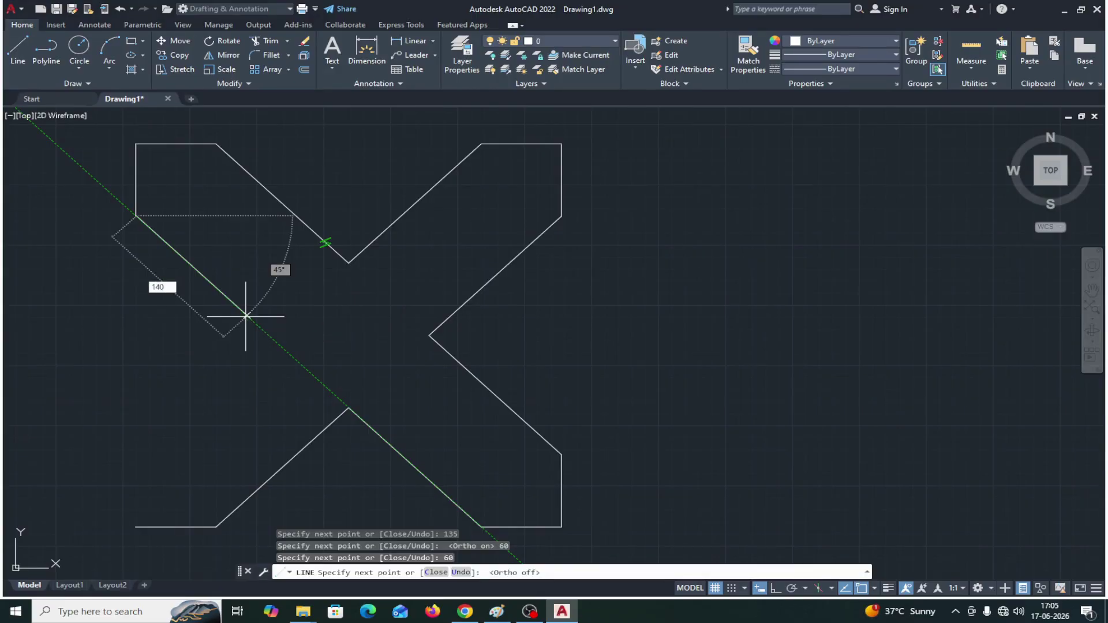
key(Return)
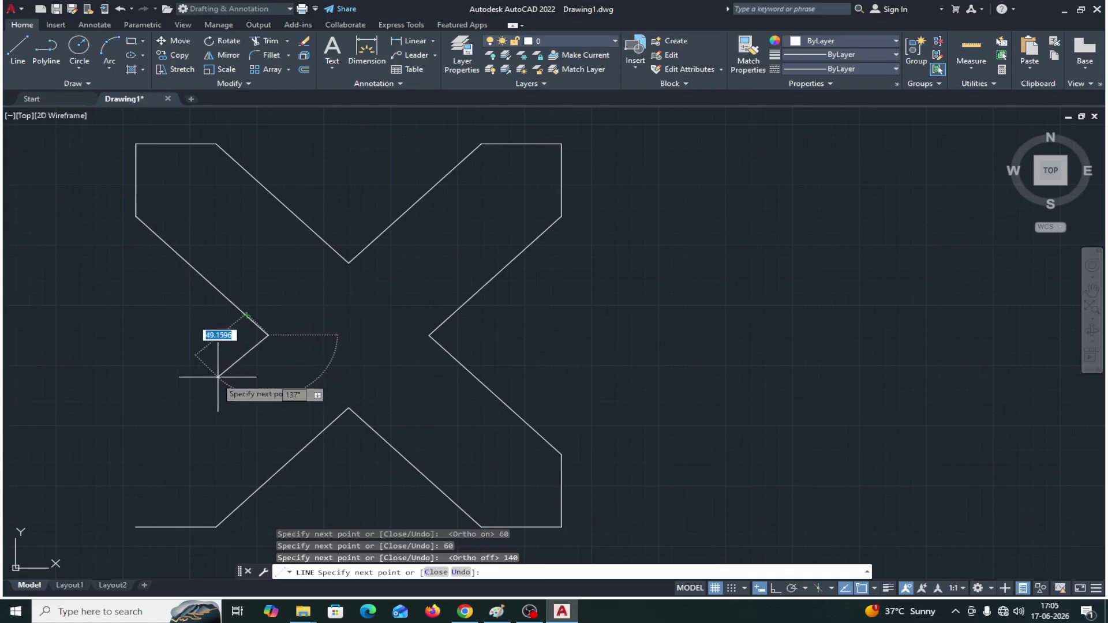
Draw a 140-unit segment down-left from the left inner corner, using a Parallel snap to the lower-left arm's lower edge.
shift+right_click(156, 402)
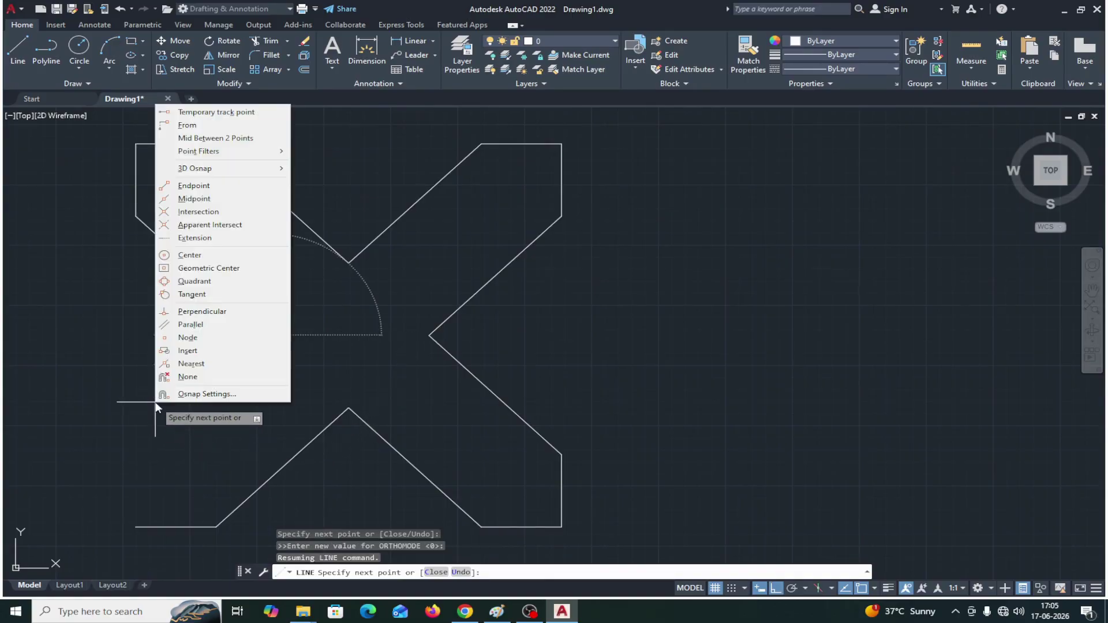
click(192, 324)
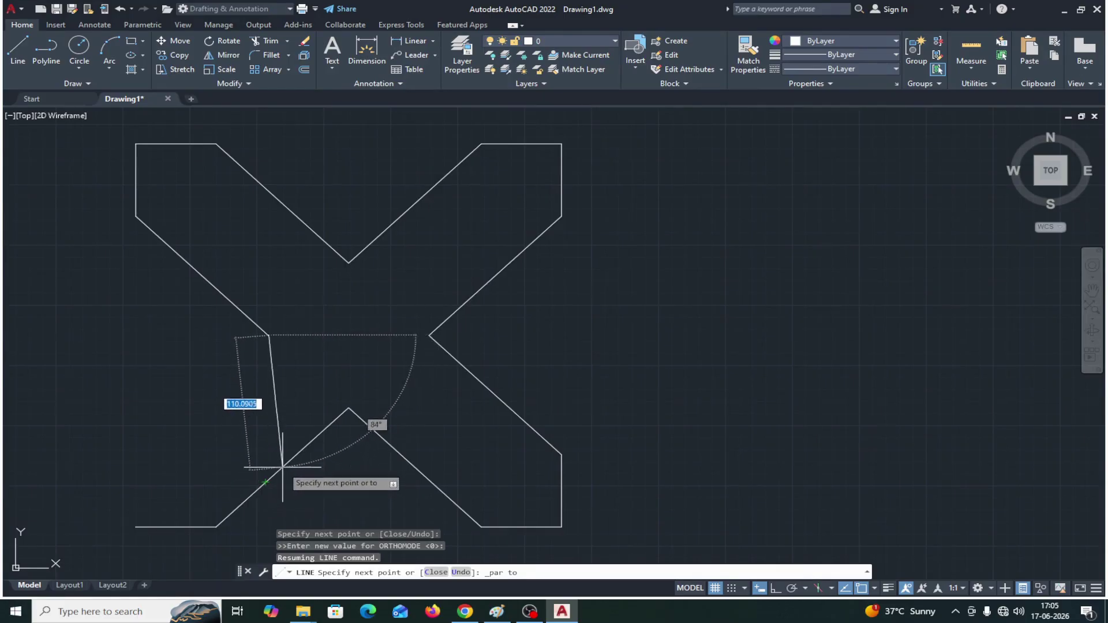
scroll(282, 467, up, 2)
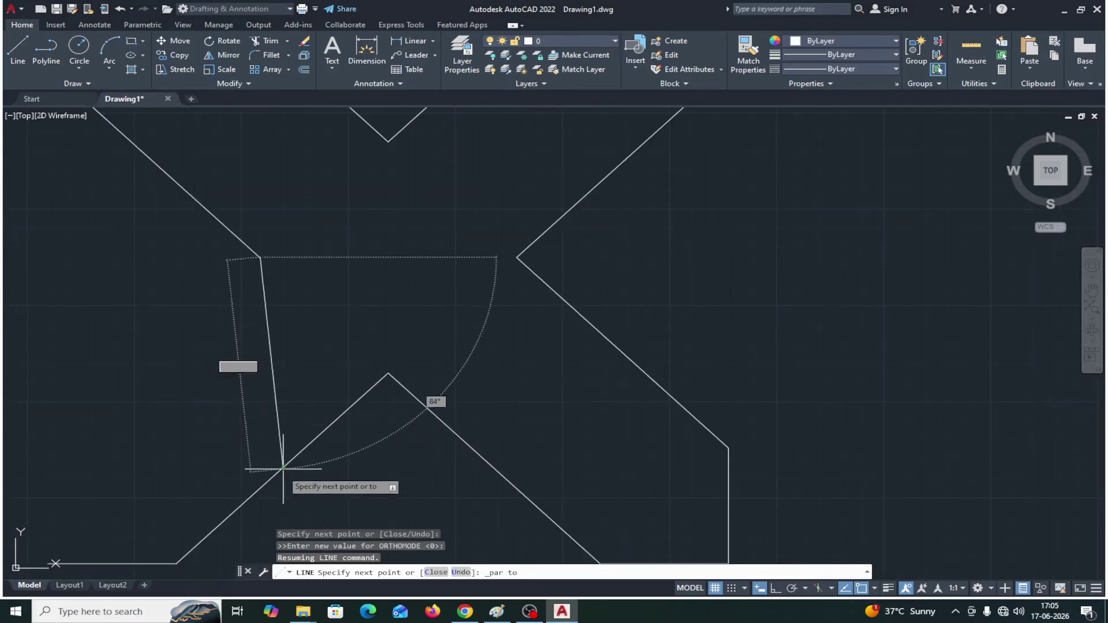
scroll(282, 468, up, 2)
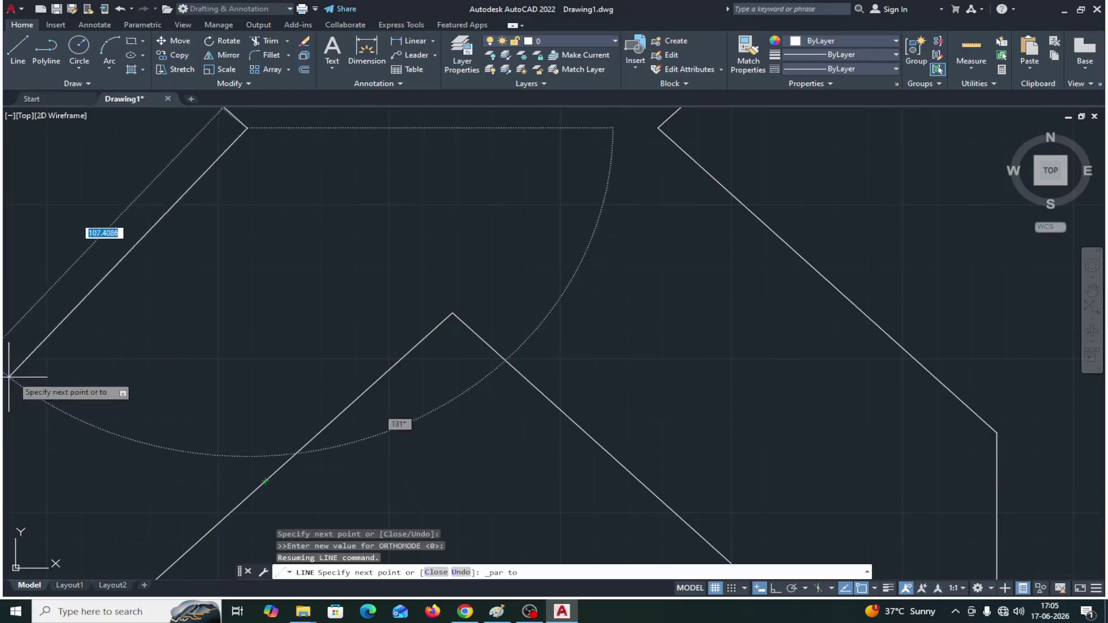
scroll(46, 361, down, 4)
scroll(77, 356, down, 4)
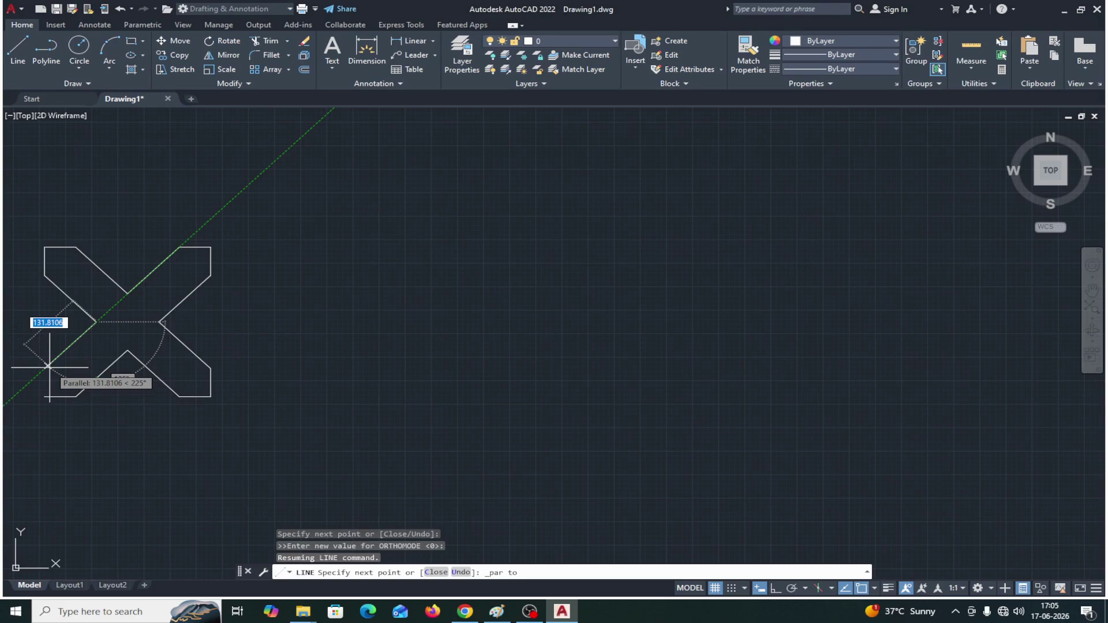
text(1)
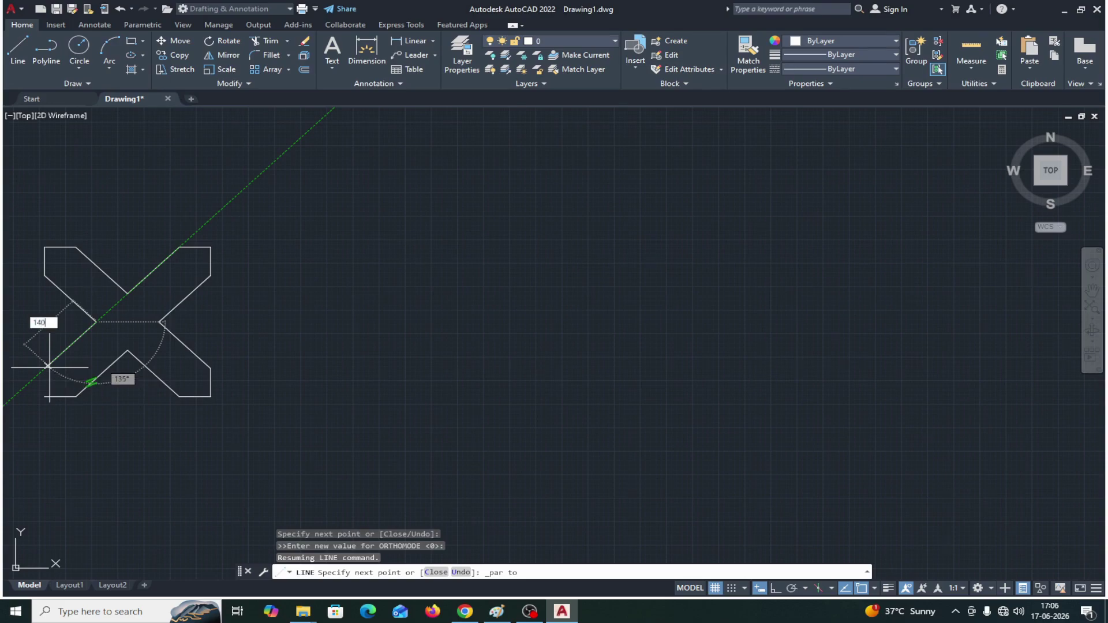
text(40)
key(Return)
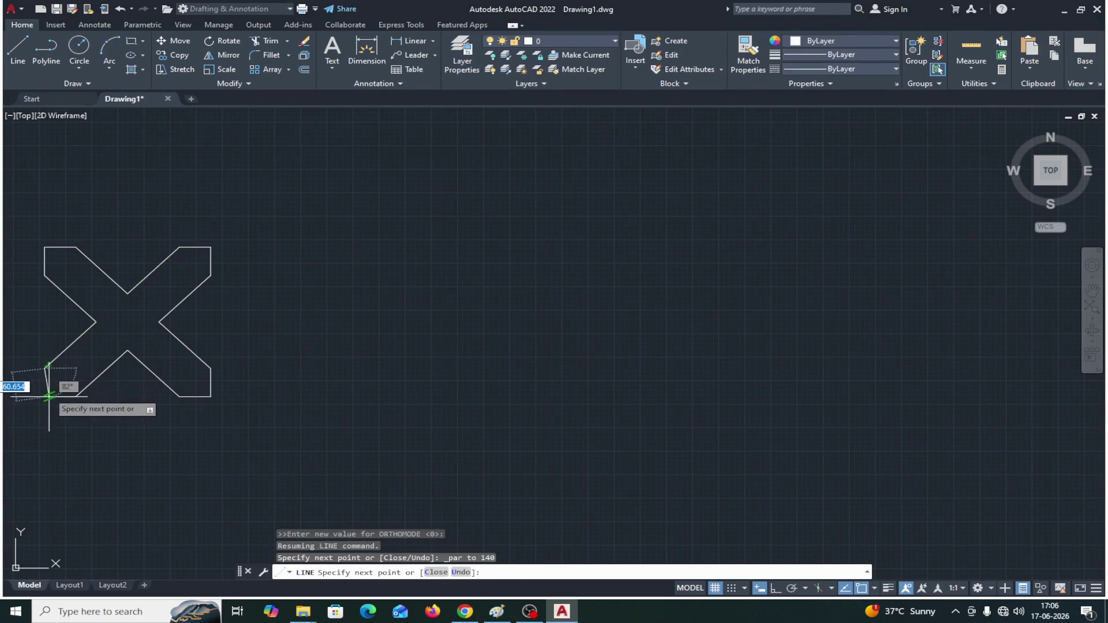
With Ortho on and Endpoint snap enabled, close the outline with a vertical segment down to the open end of the lower-left arm.
click(775, 588)
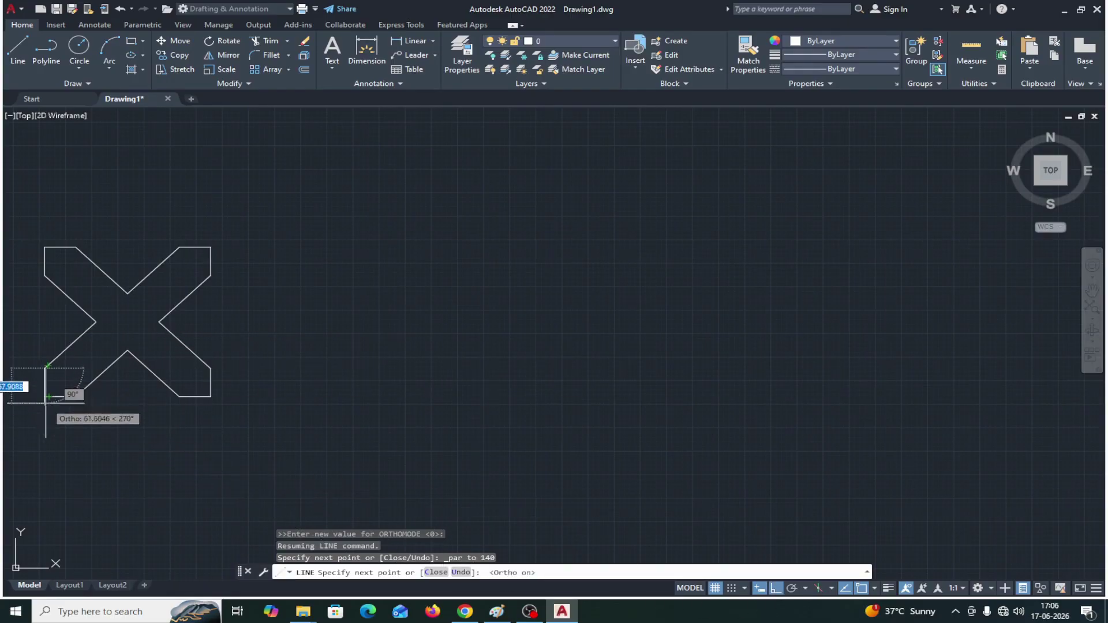
scroll(50, 415, up, 6)
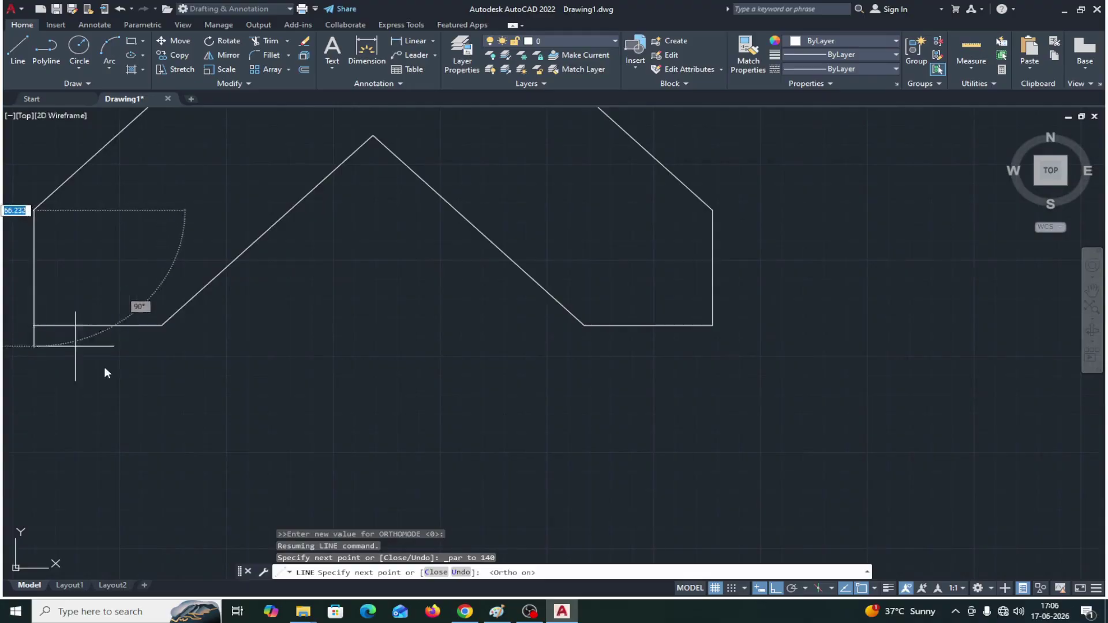
click(876, 589)
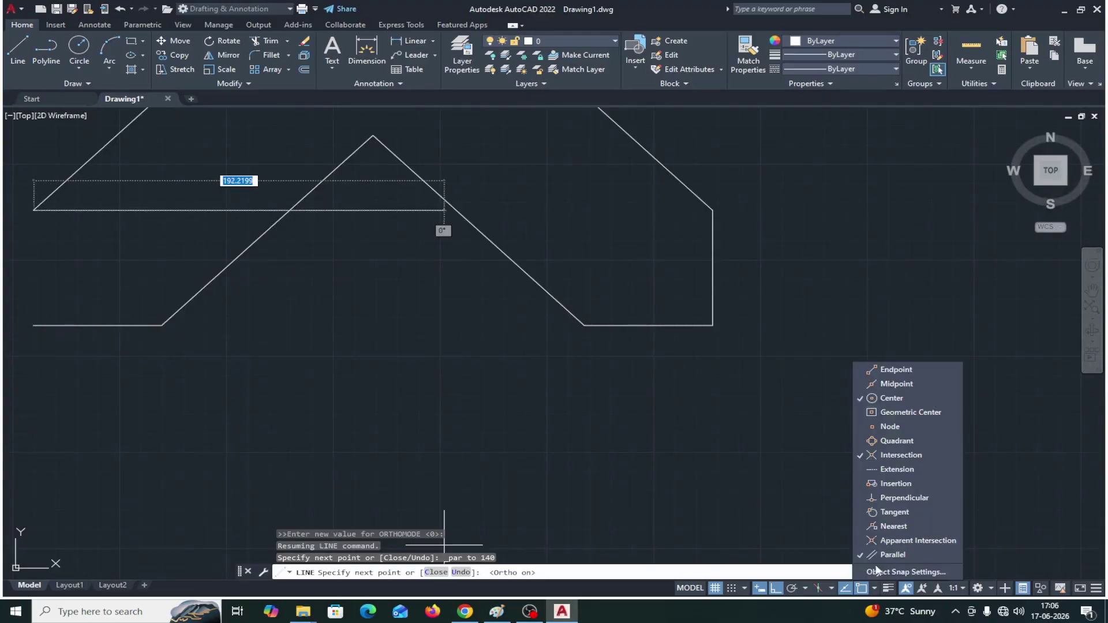
click(482, 430)
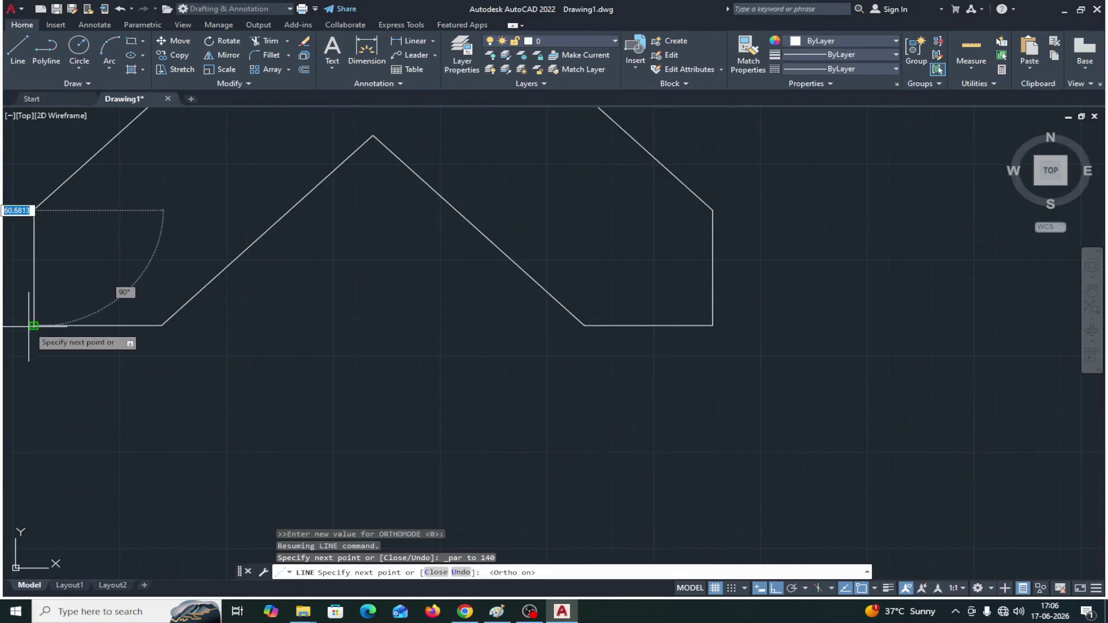
click(27, 326)
key(Return)
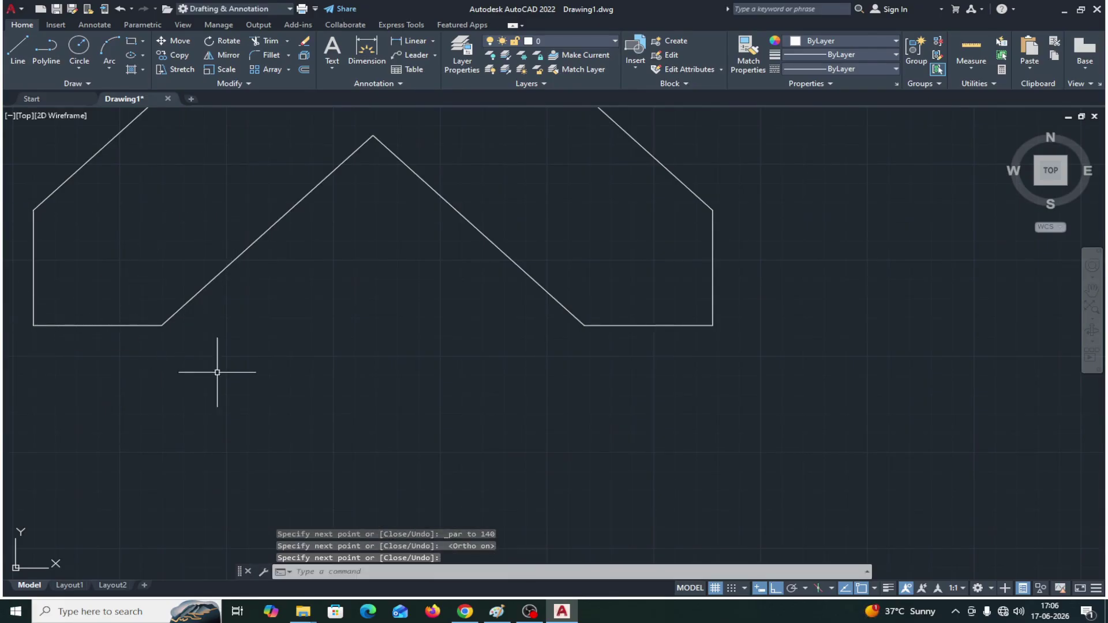
Check the circle sizes in the Paint reference image, and draw a 50-unit-diameter circle at the X's center in AutoCAD.
middle_drag(301, 390, 390, 501)
scroll(392, 496, up, 2)
scroll(392, 496, down, 6)
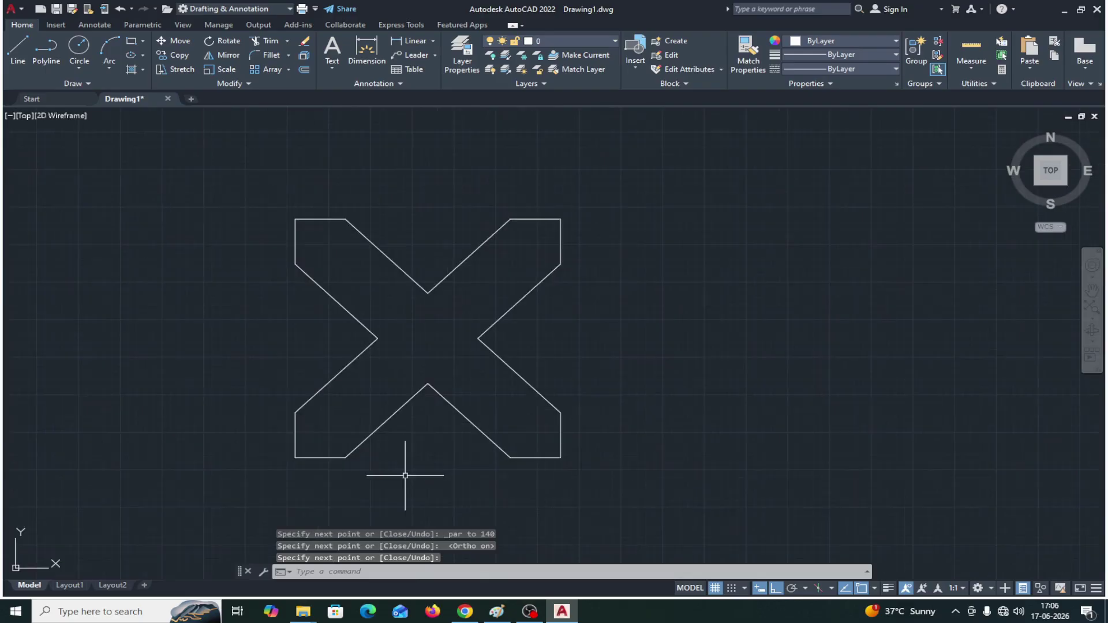
click(494, 615)
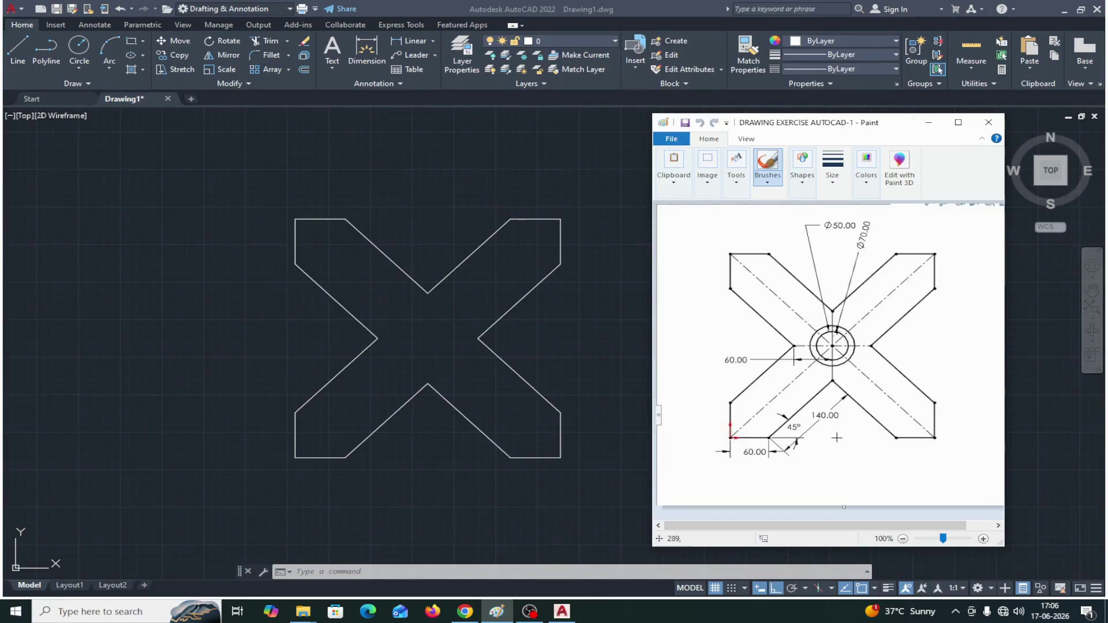
click(929, 121)
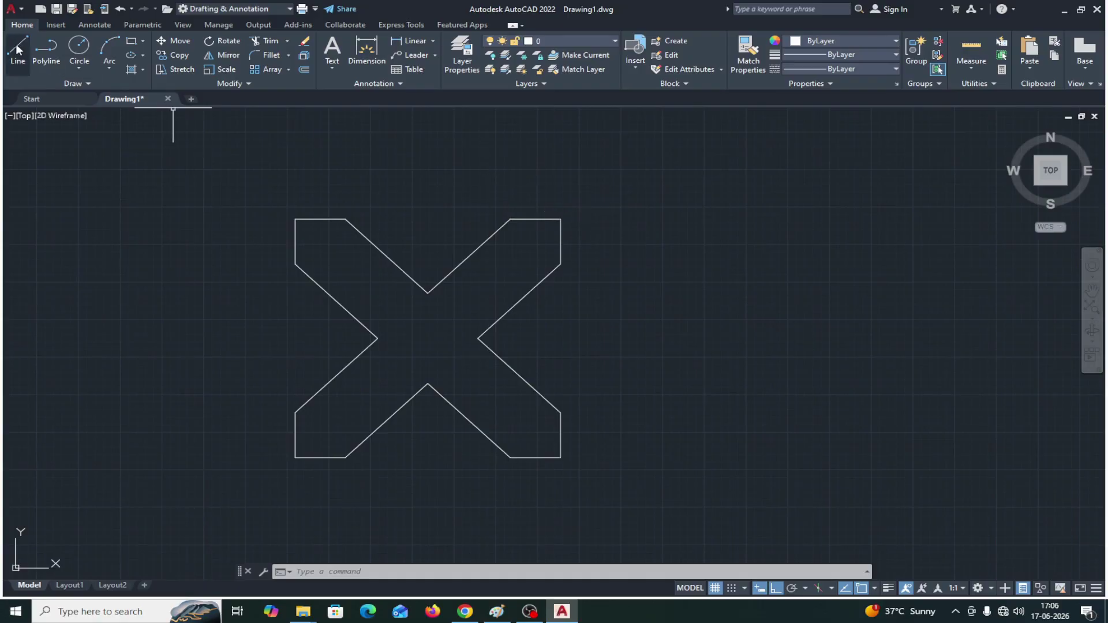
click(75, 68)
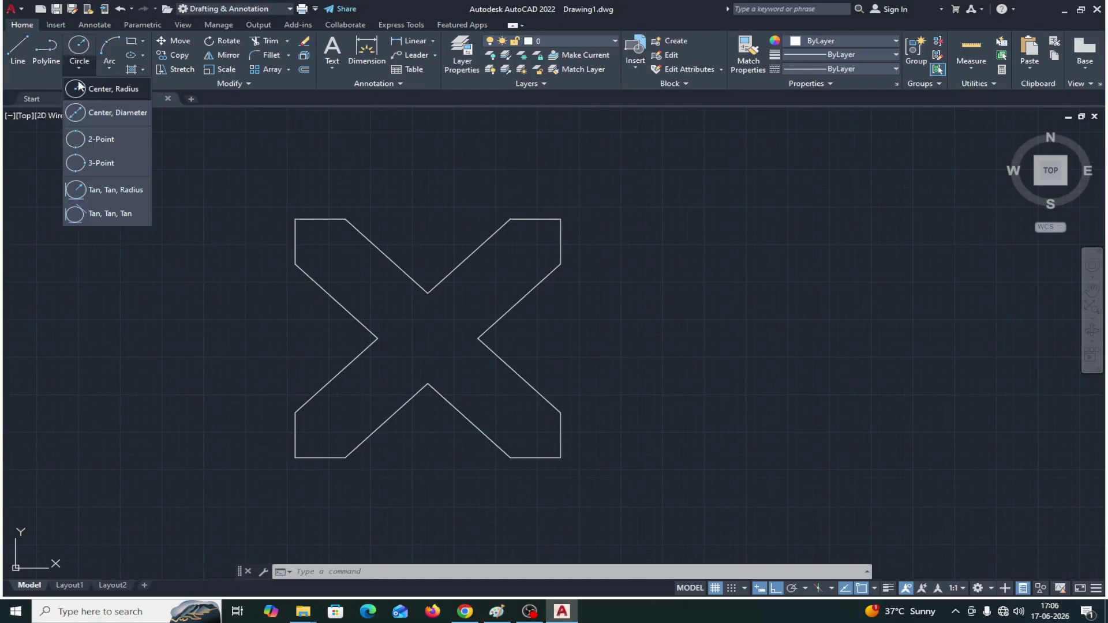
click(84, 114)
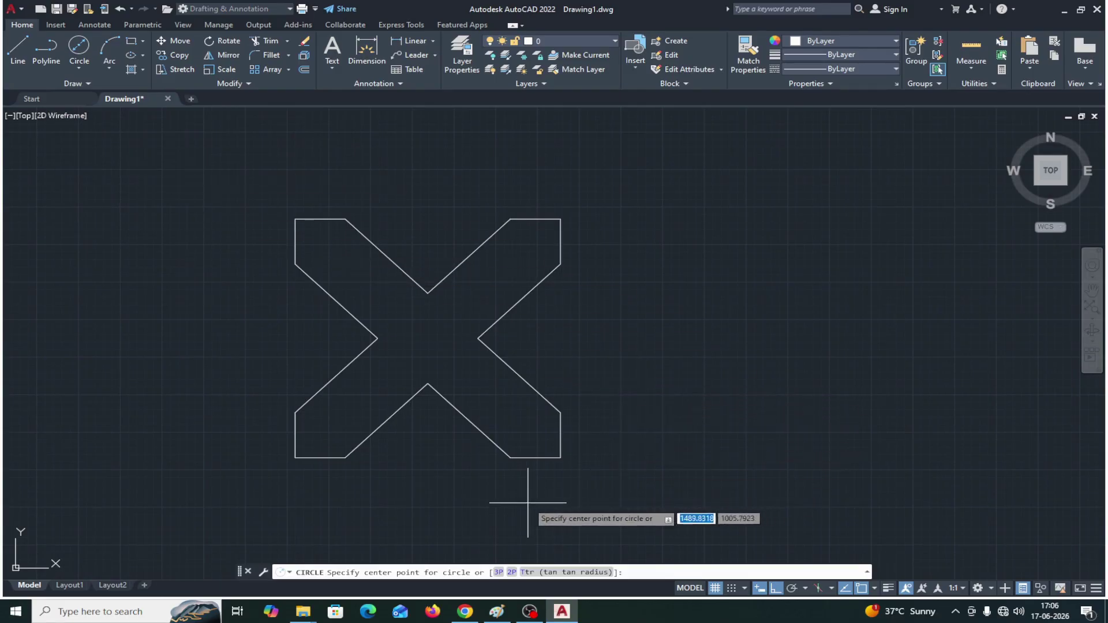
scroll(454, 354, up, 2)
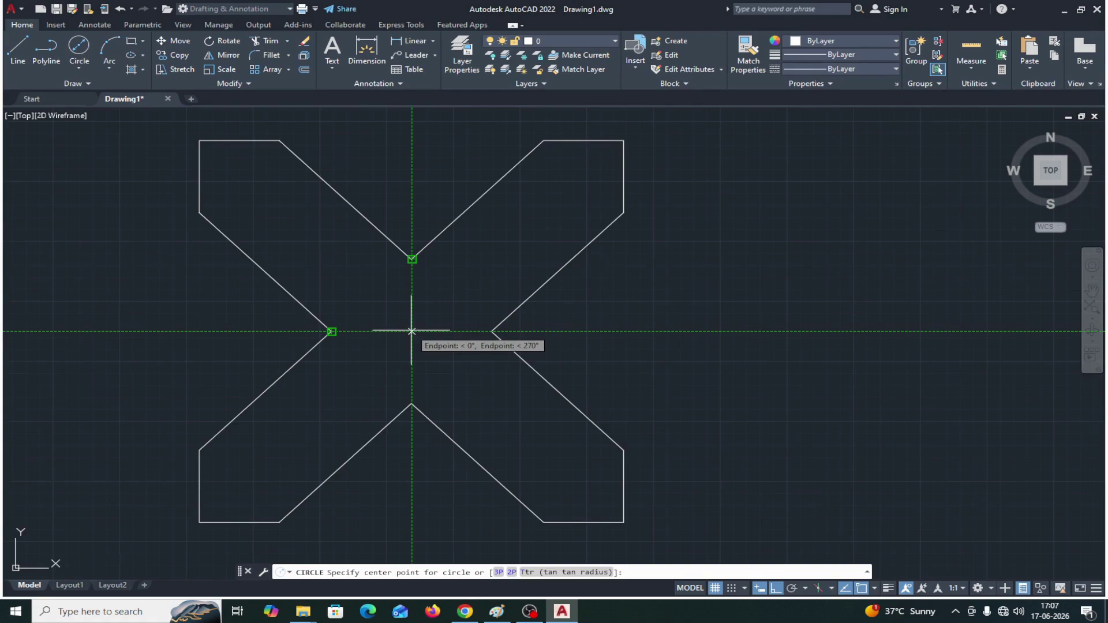
click(412, 331)
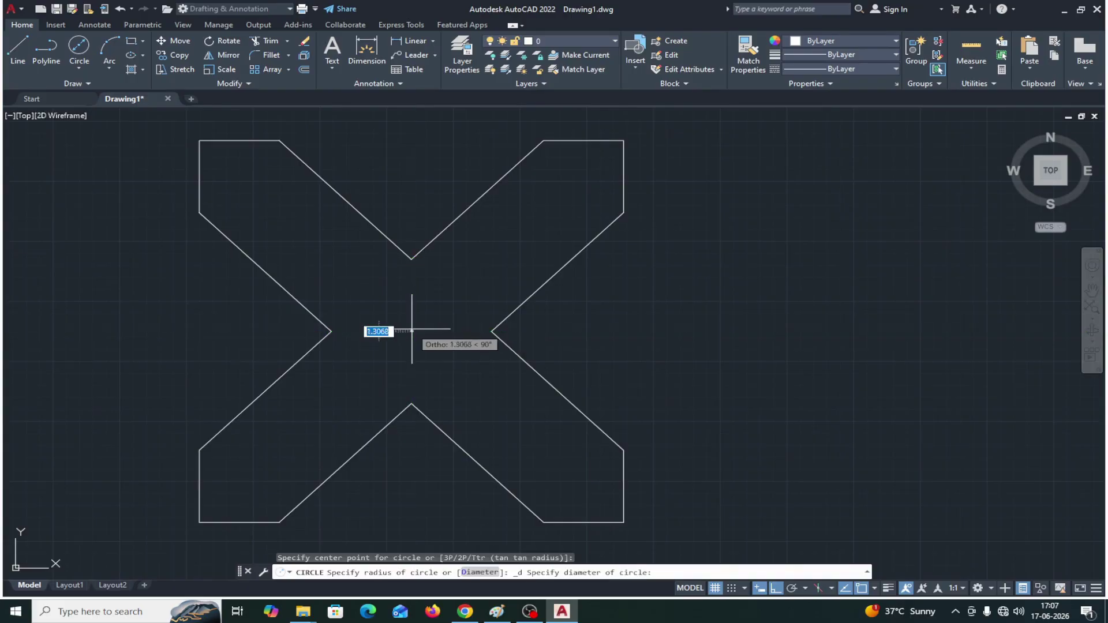
text(5)
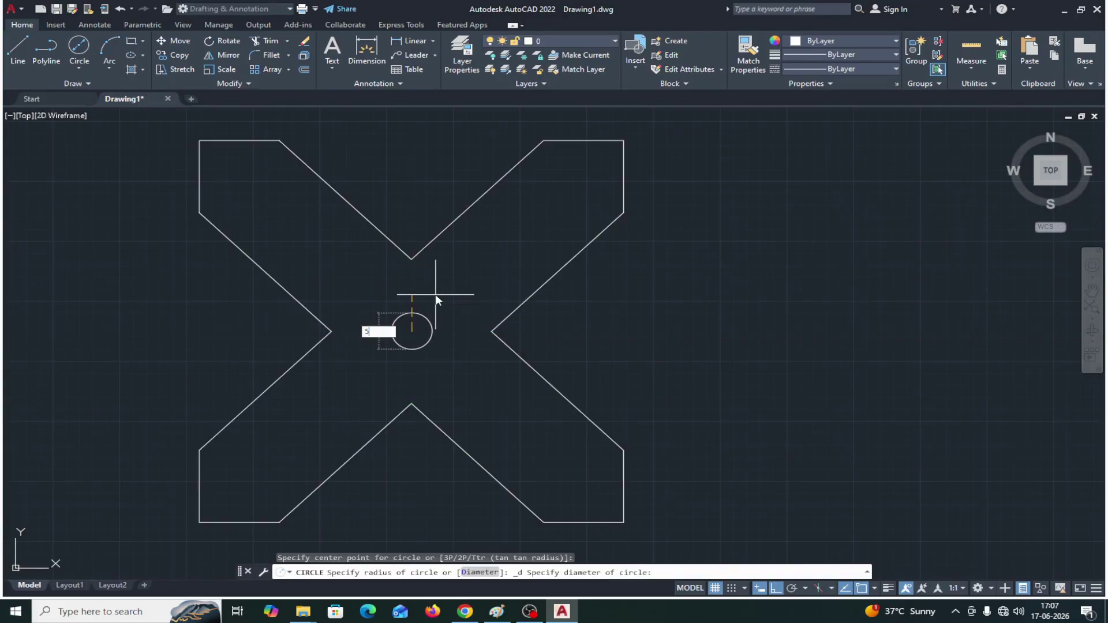
text(0)
key(Return)
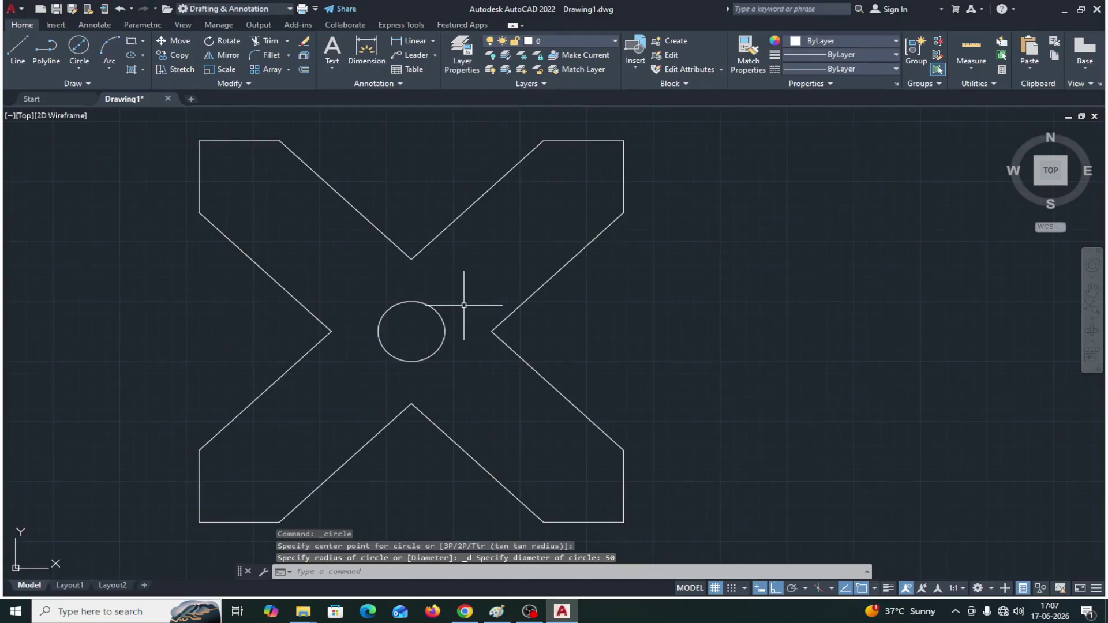
Try a concentric circle with a radius of 70 at the X's center, and erase it.
key(Return)
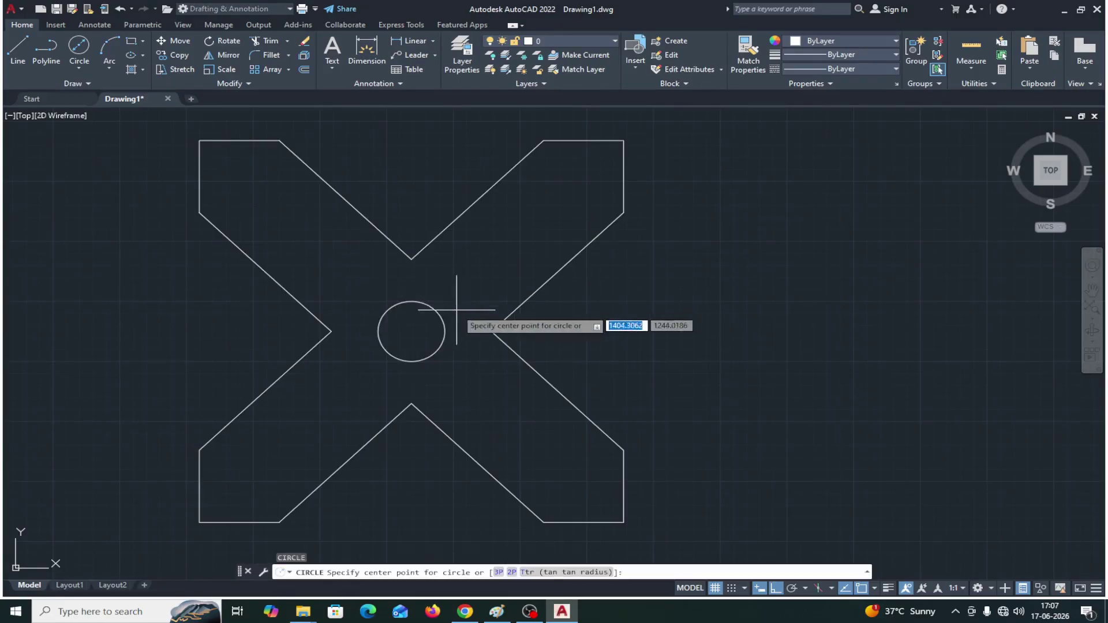
click(412, 331)
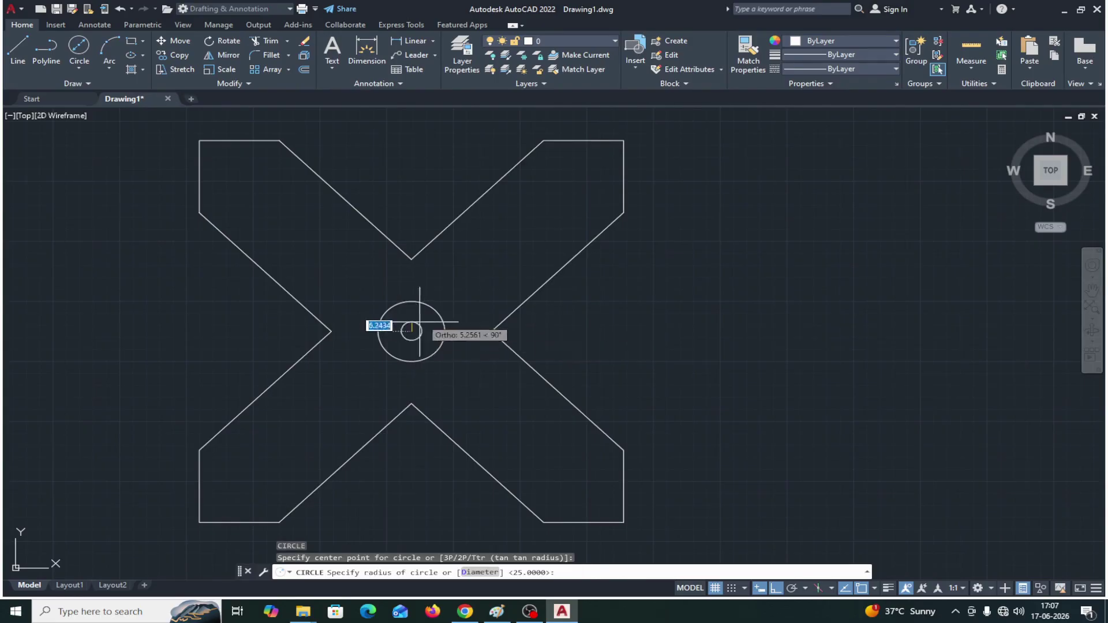
text(7)
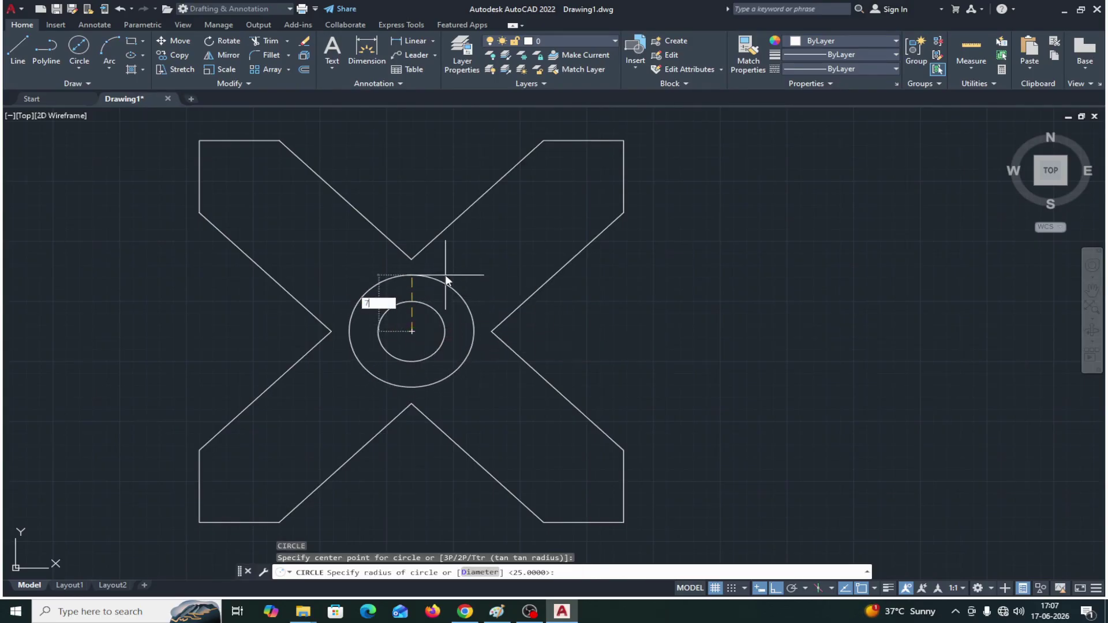
text(0)
key(Return)
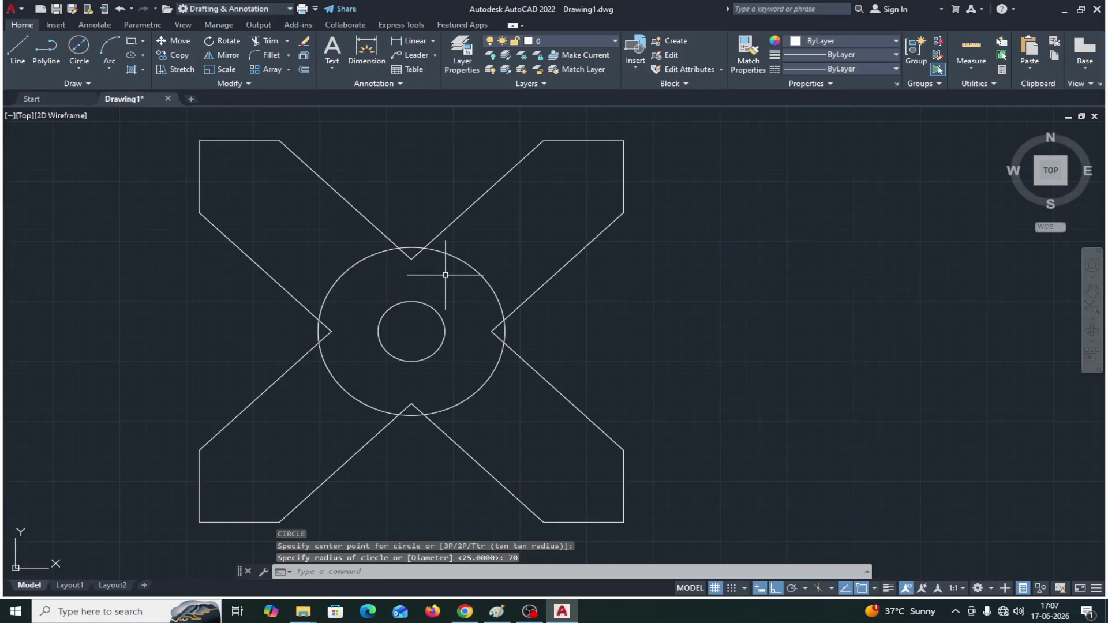
key(Escape)
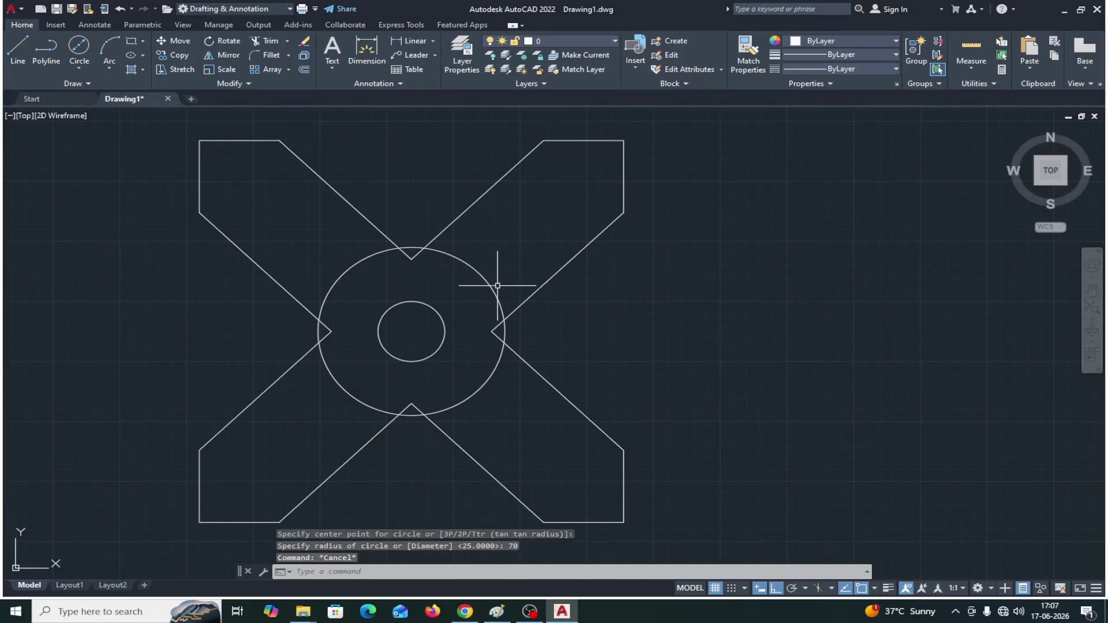
click(482, 386)
key(Delete)
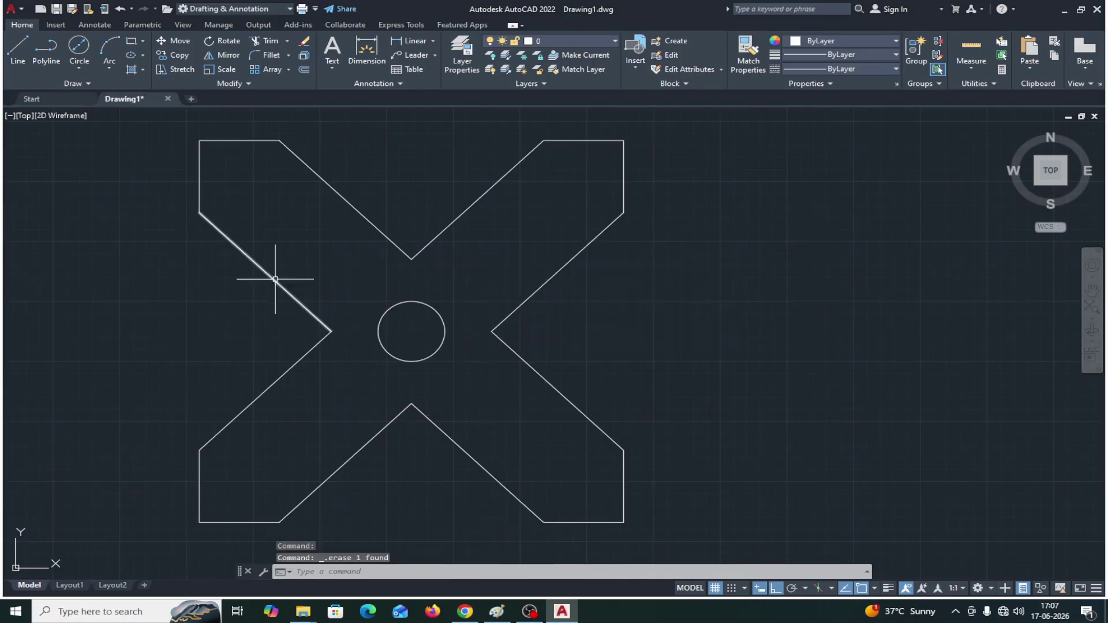
Draw a 70-unit-diameter circle at the X's center, concentric with the existing circle.
click(83, 70)
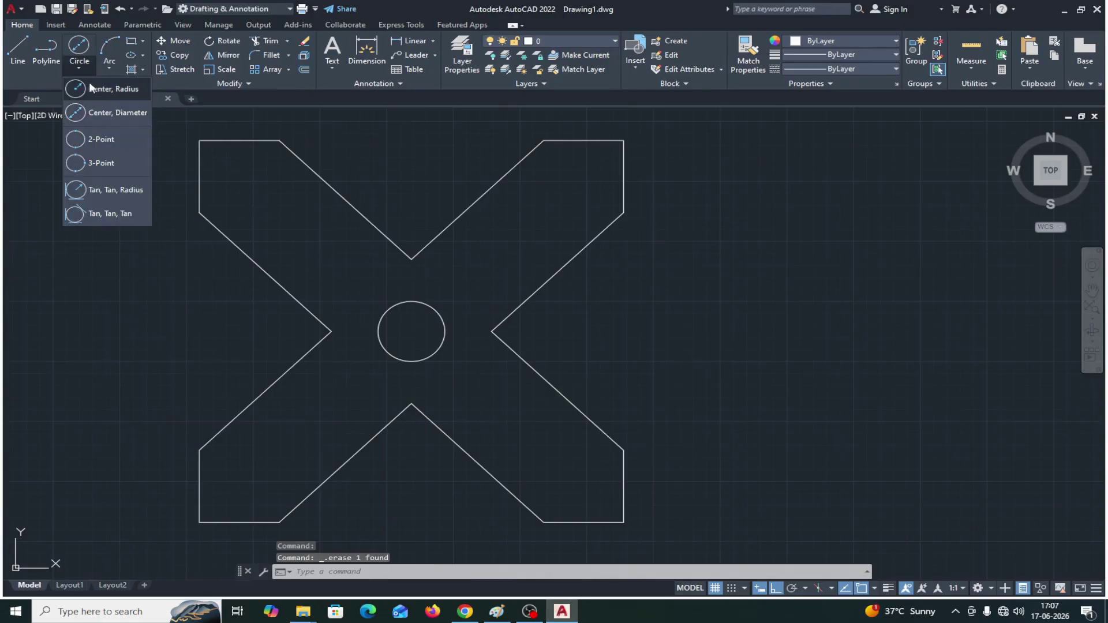
click(97, 113)
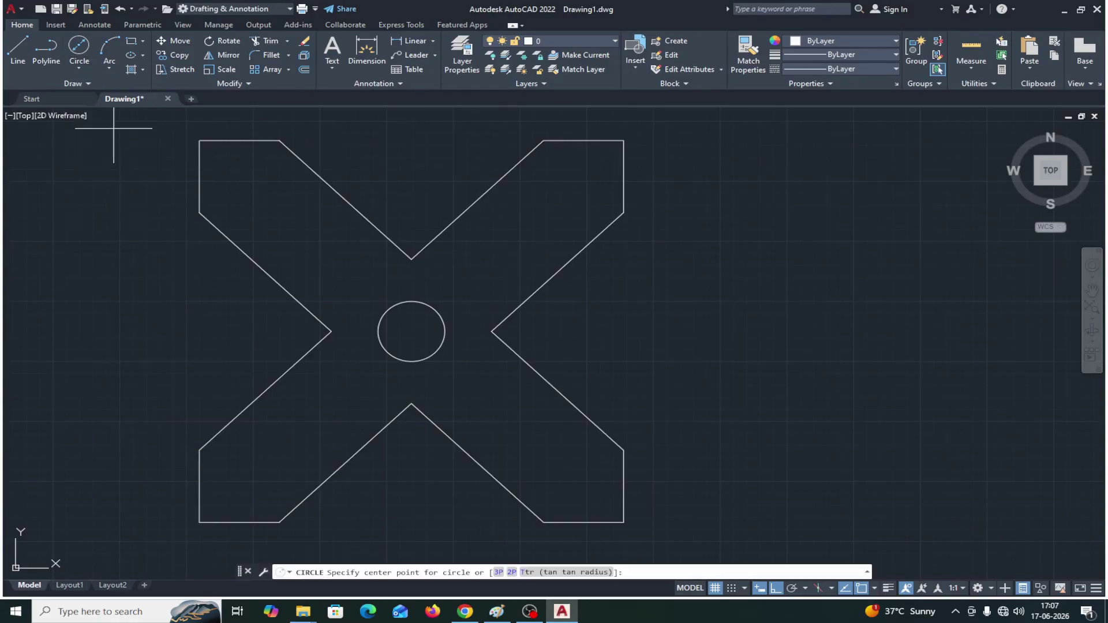
click(411, 332)
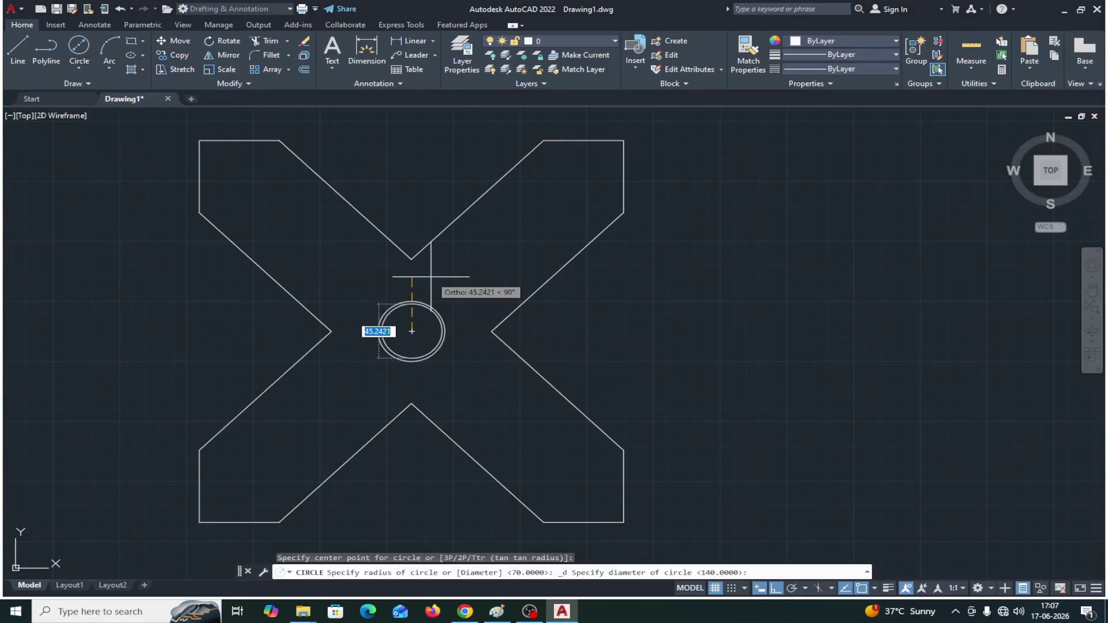
text(7)
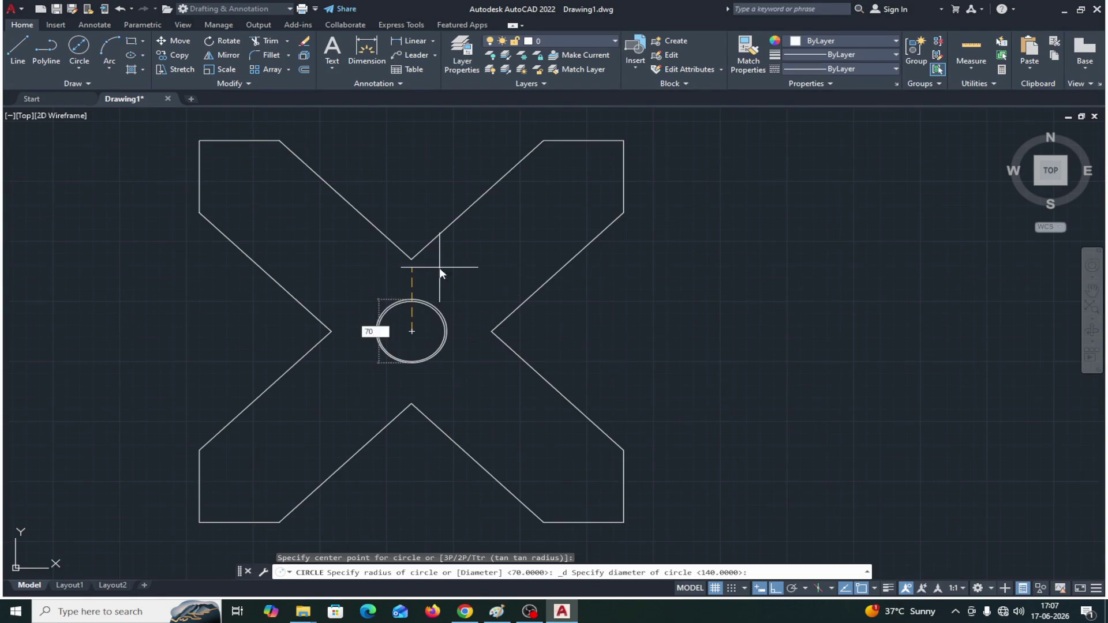
text(0)
key(Return)
Add a horizontal linear dimension below the bottom edge of the lower-right arm.
scroll(511, 349, down, 3)
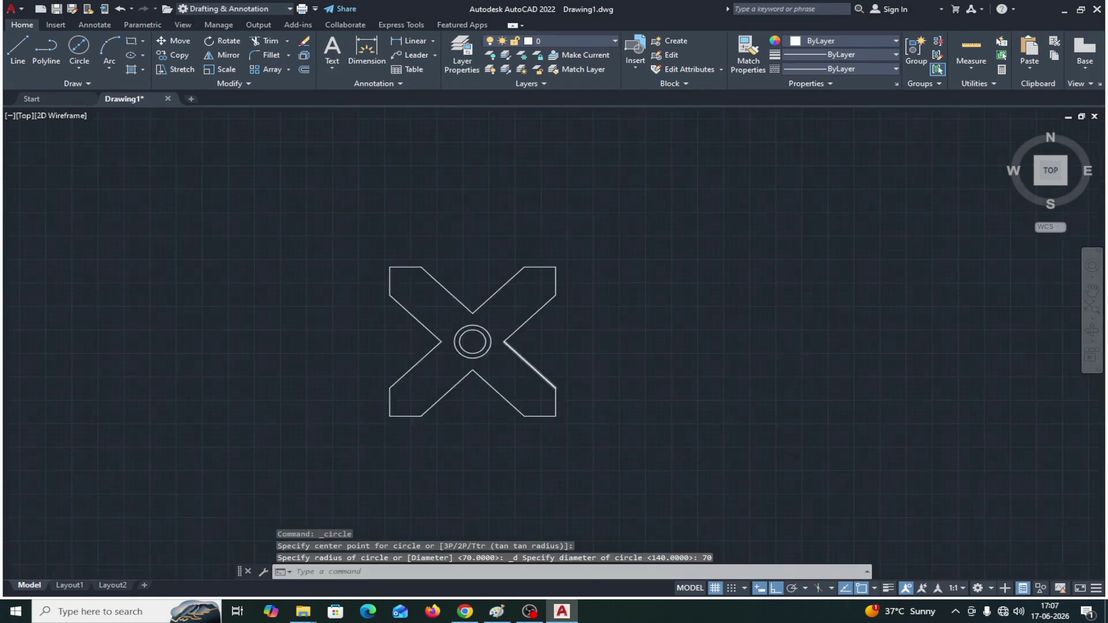
scroll(511, 349, up, 3)
scroll(508, 346, down, 2)
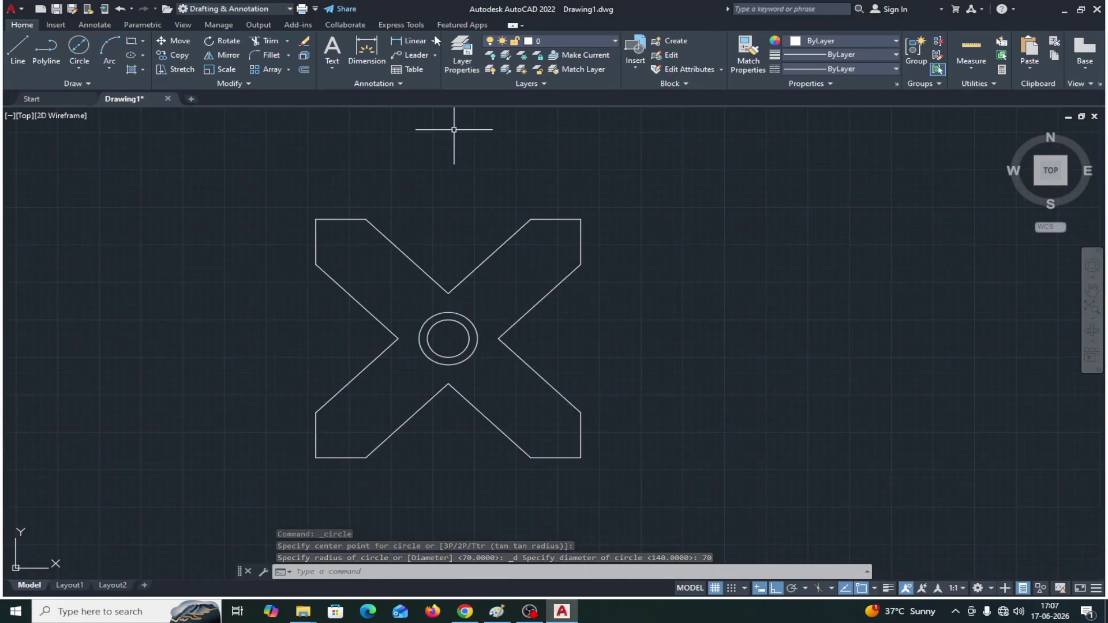
click(414, 42)
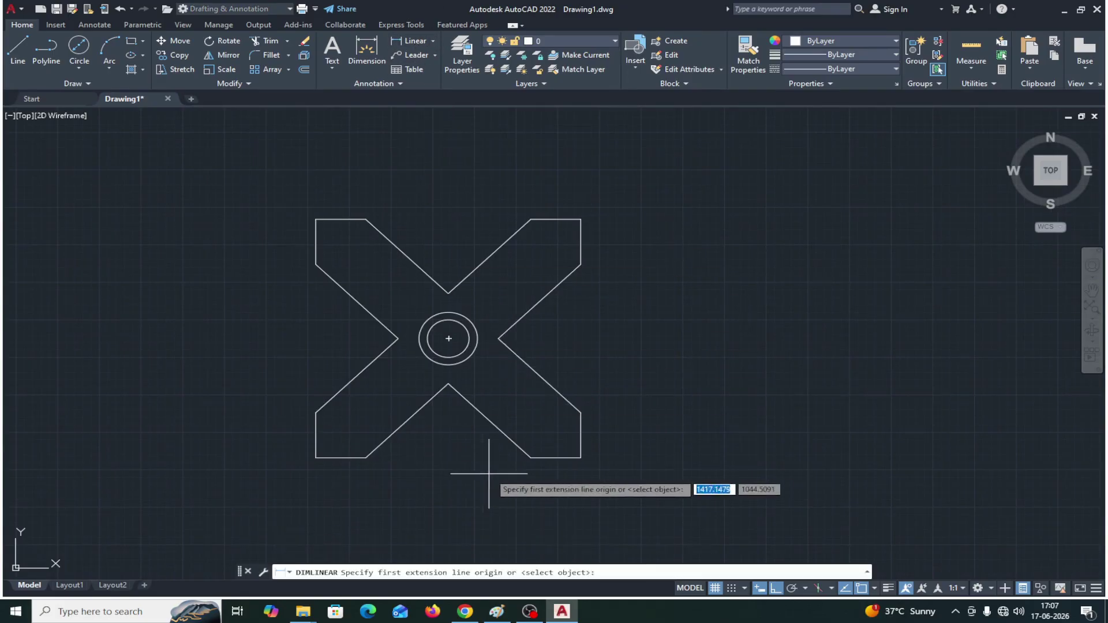
click(528, 458)
click(579, 458)
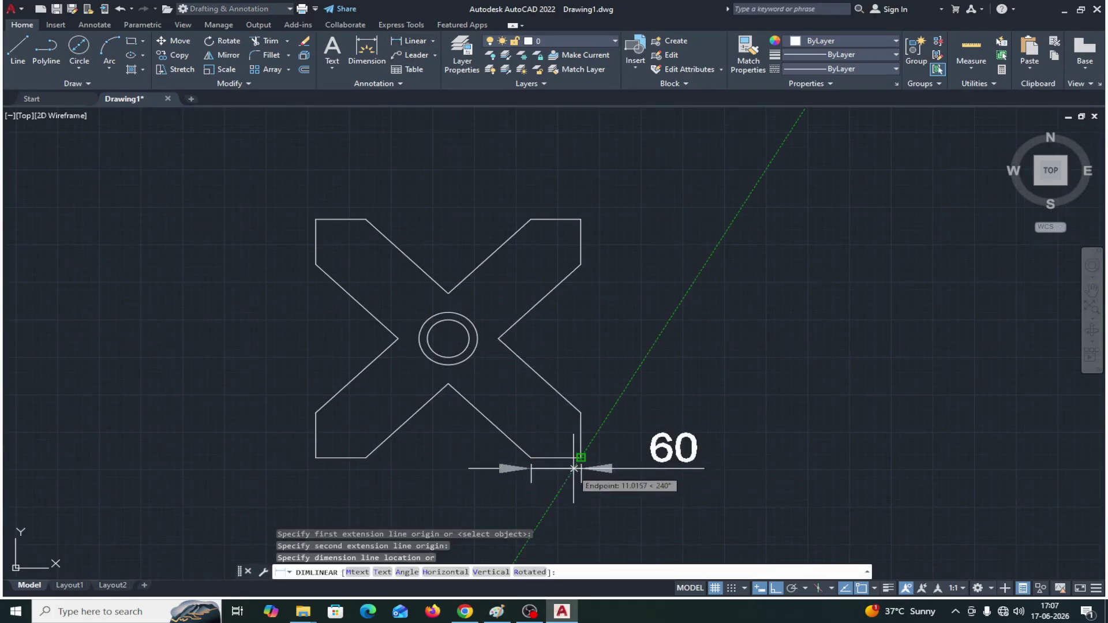
click(622, 482)
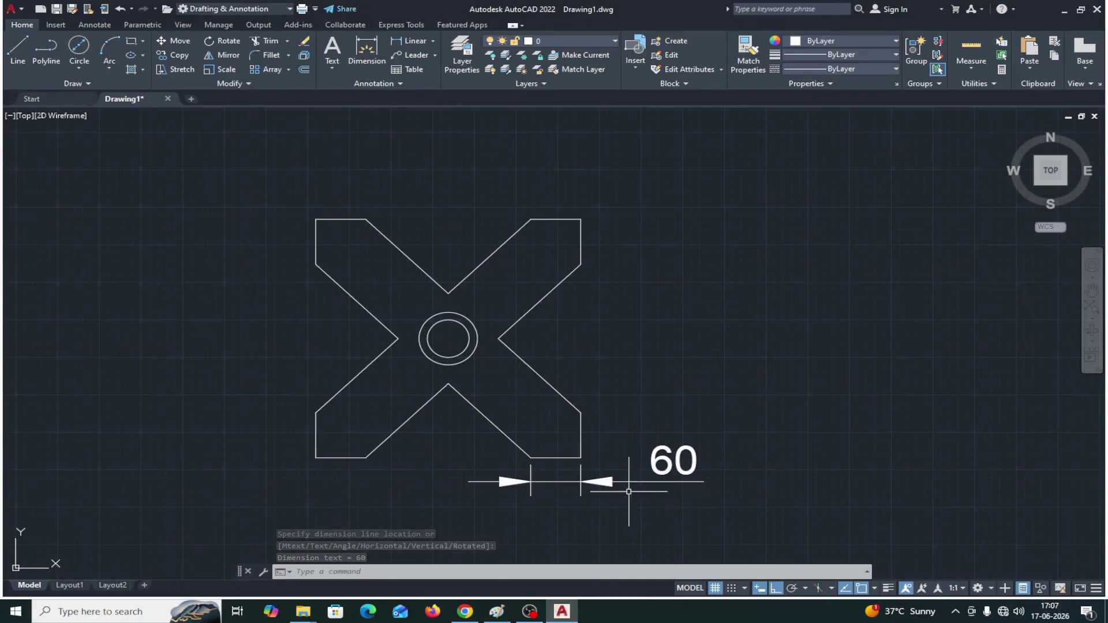
click(412, 43)
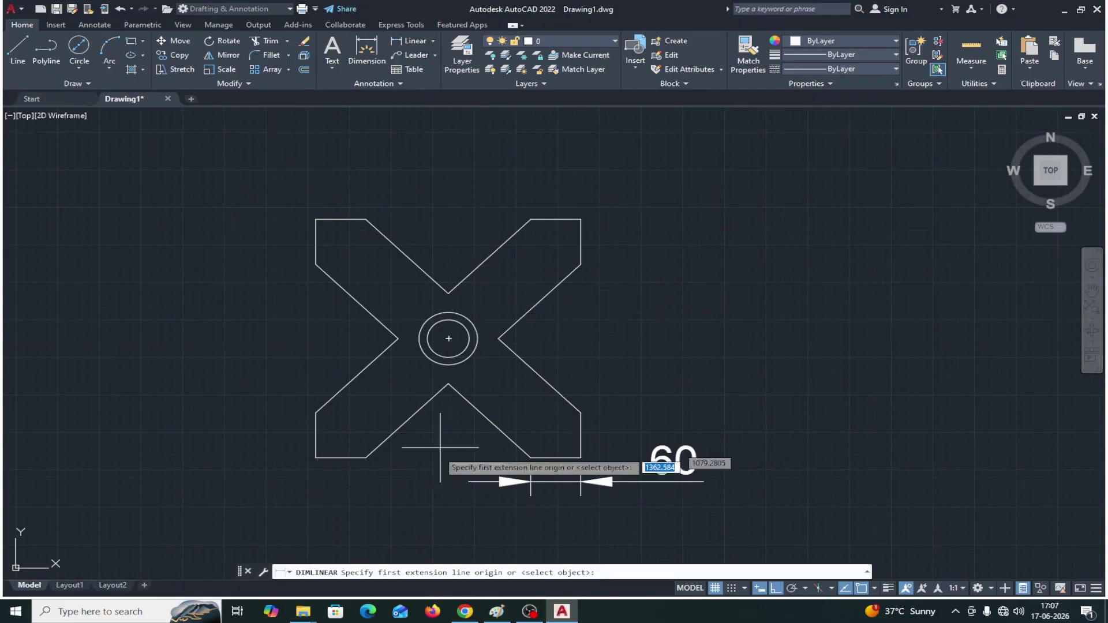
click(366, 458)
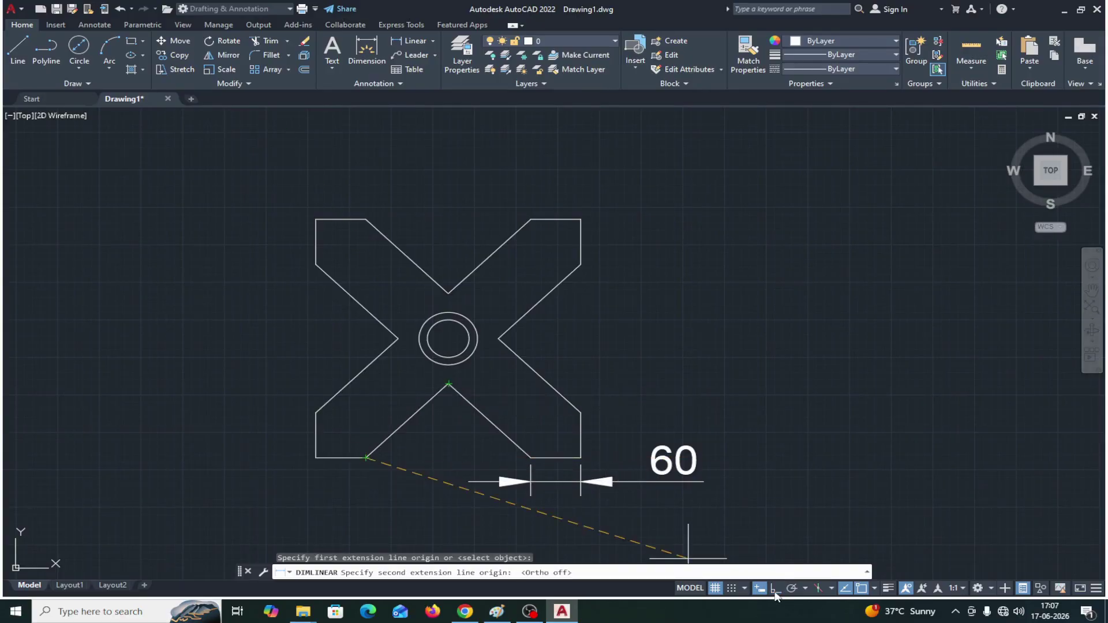
click(449, 384)
key(Escape)
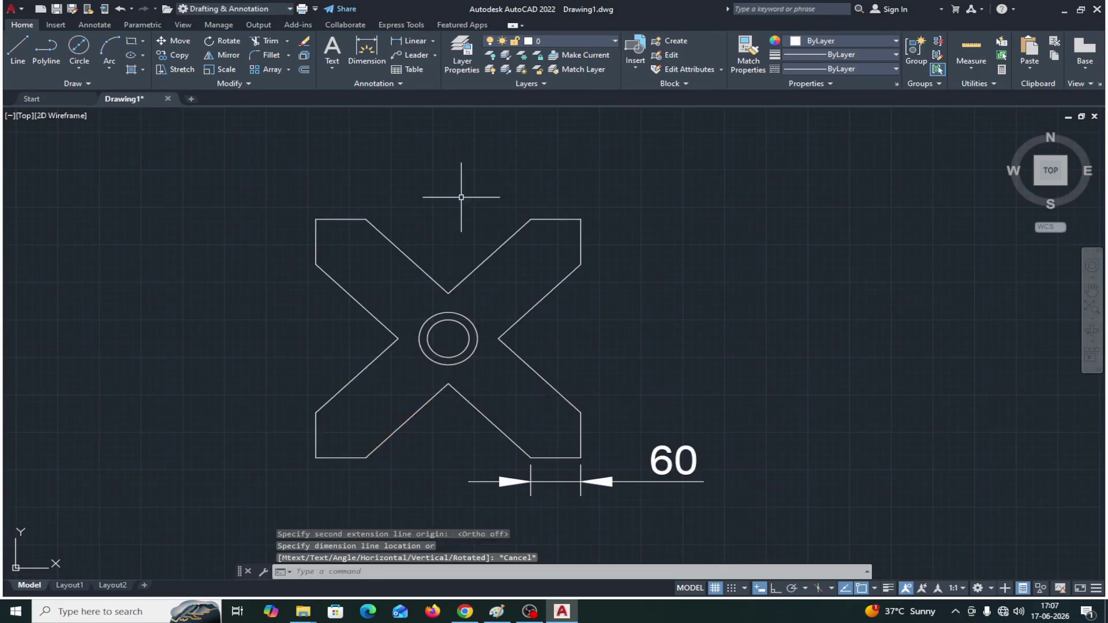
Add an aligned dimension to the lower-left arm's lower slanted edge, placing it inside the arm.
click(432, 41)
click(431, 78)
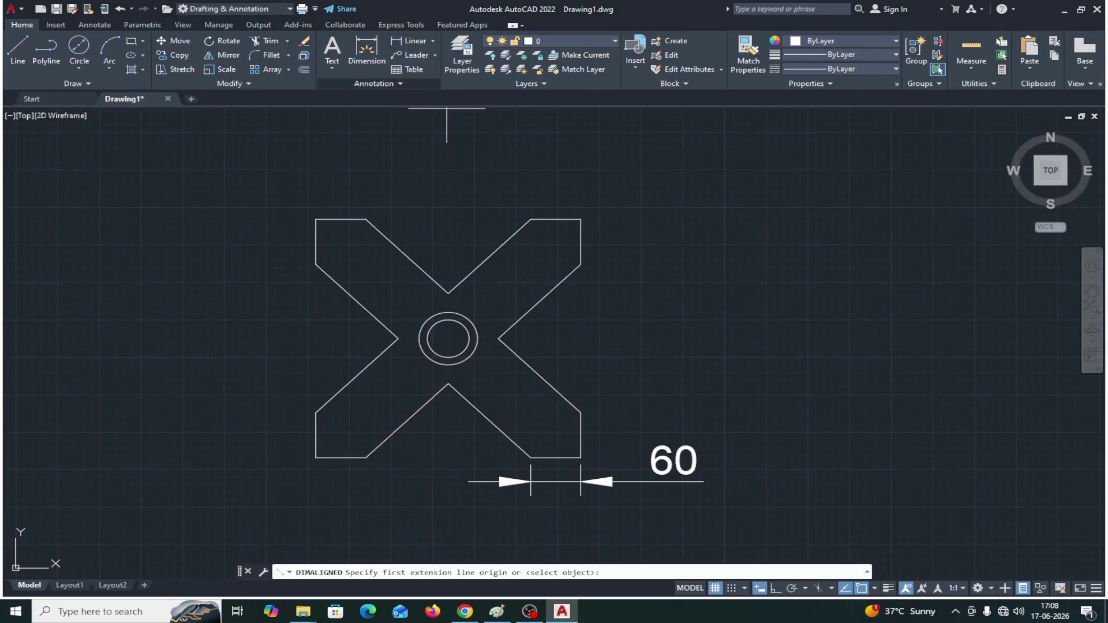
click(366, 457)
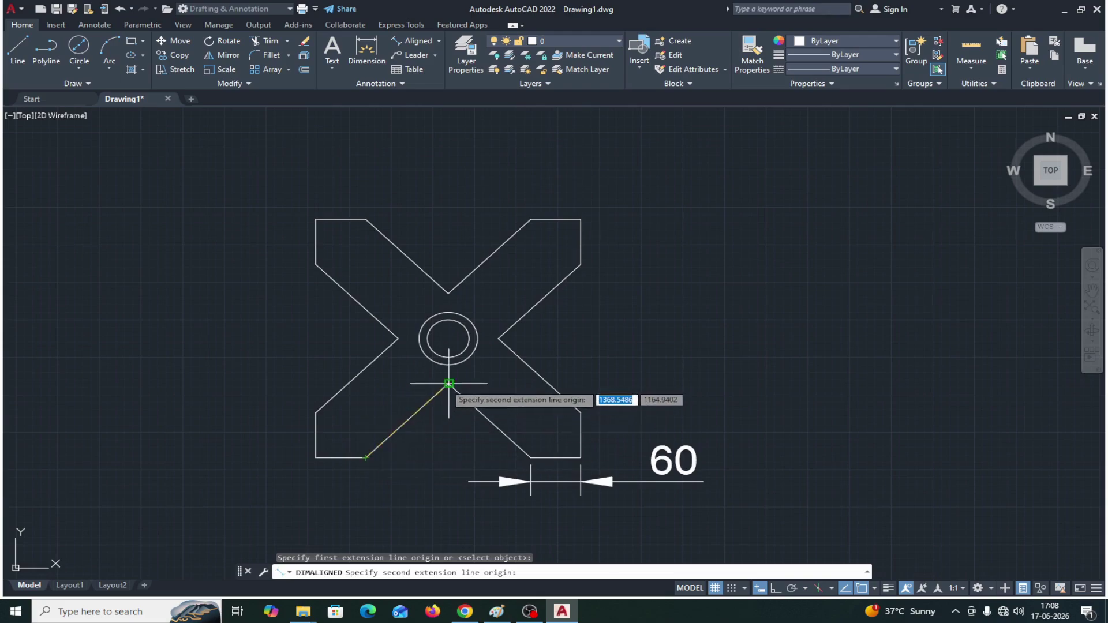
click(449, 383)
click(427, 375)
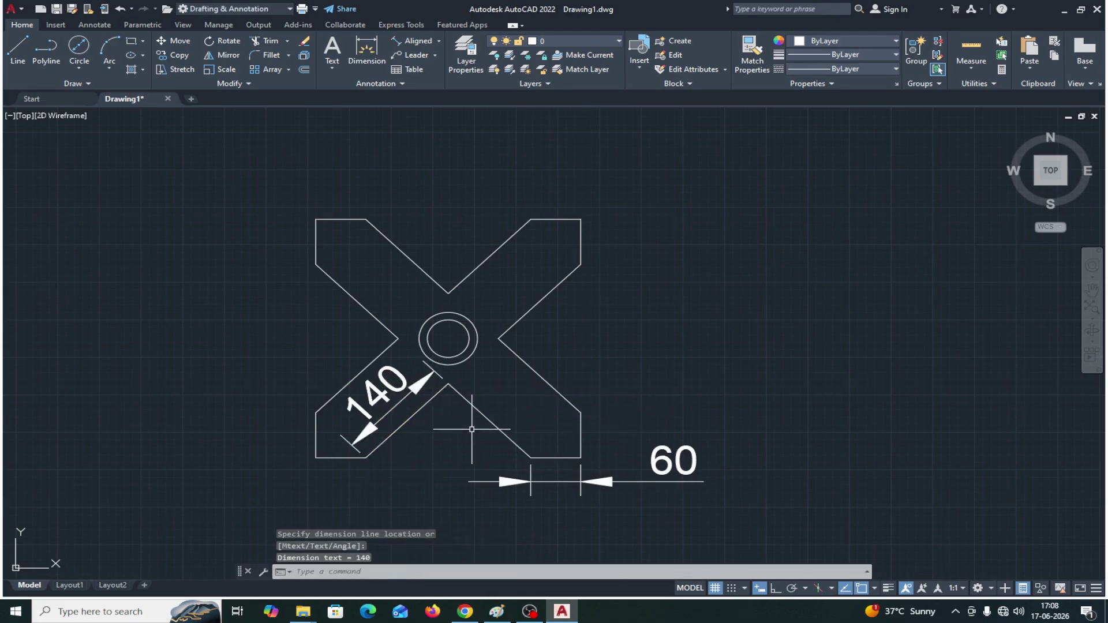
Modify the ISO-25 dimension style to use an overall scale of 6.
scroll(470, 429, down, 2)
scroll(472, 428, down, 2)
scroll(472, 429, up, 2)
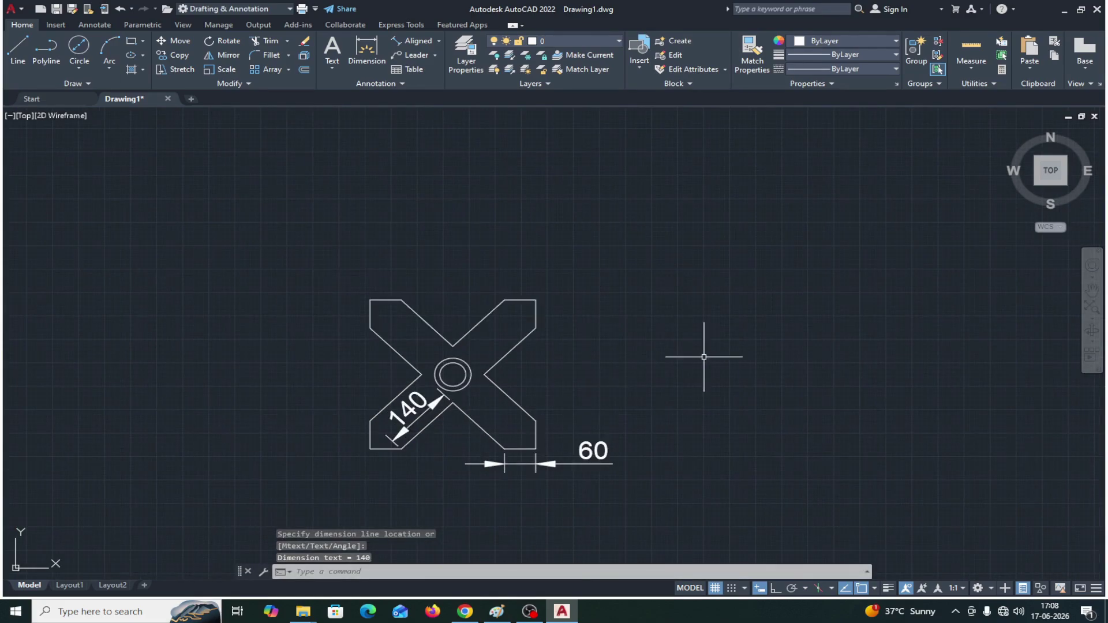
text(D)
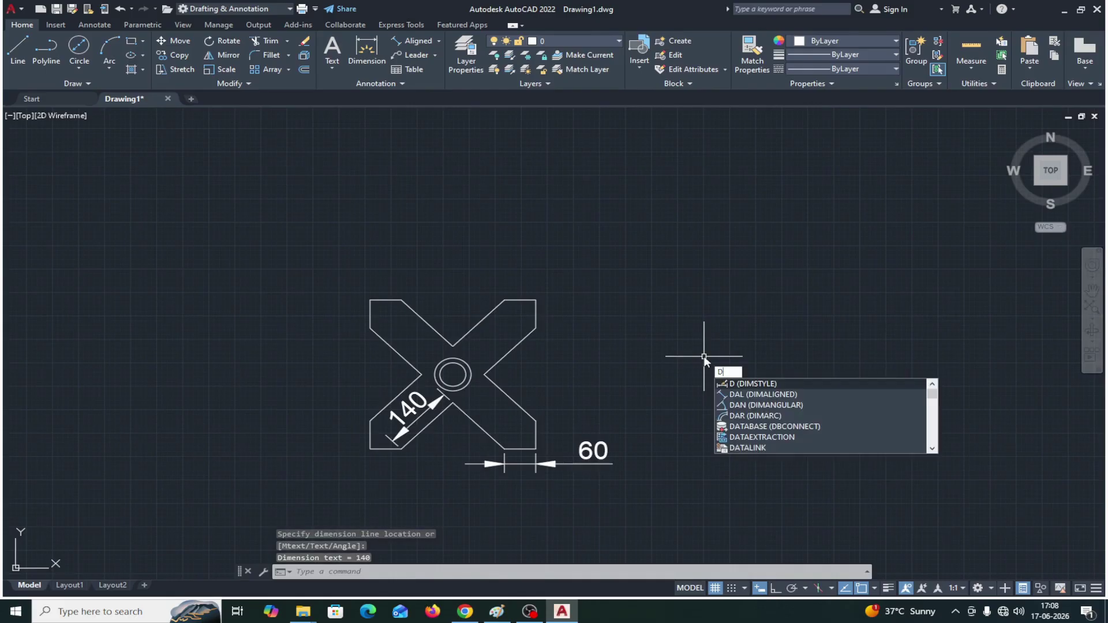
key(Return)
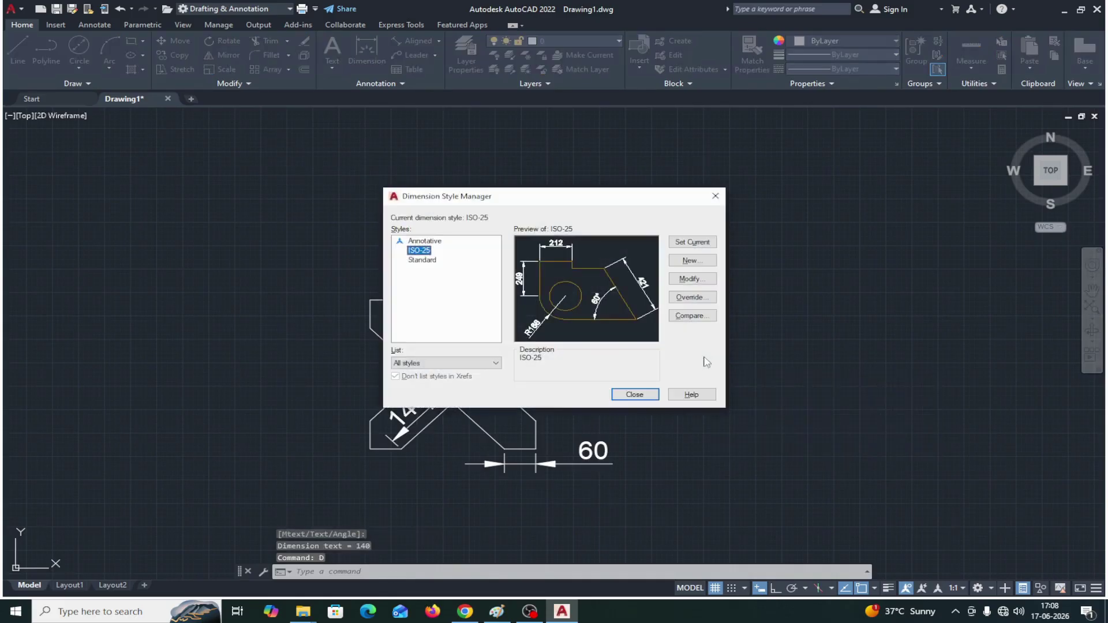
click(699, 279)
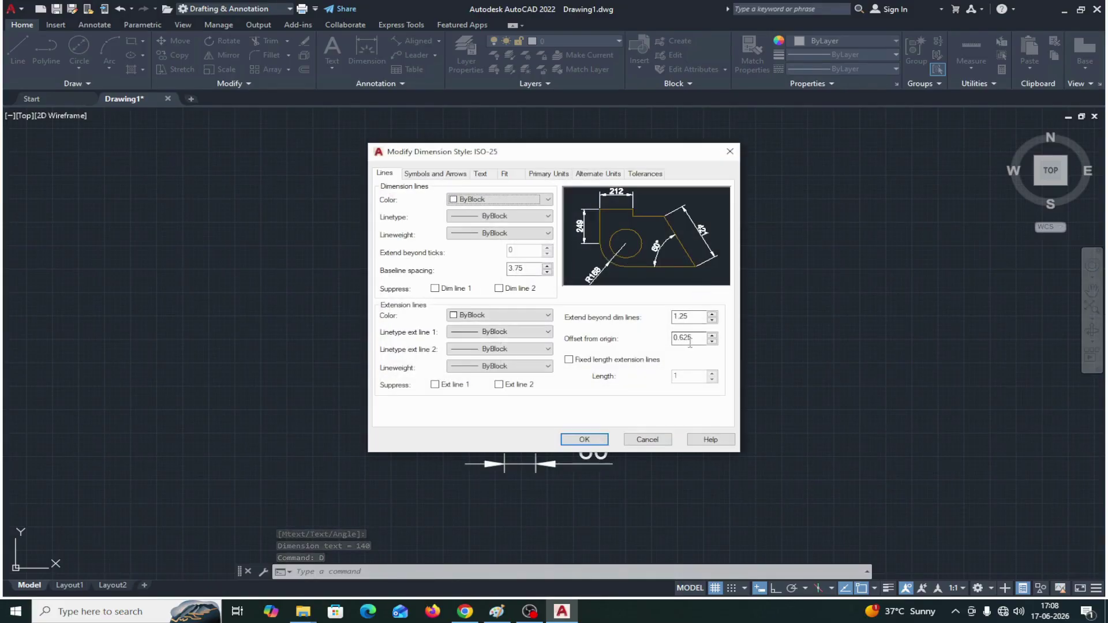
click(505, 174)
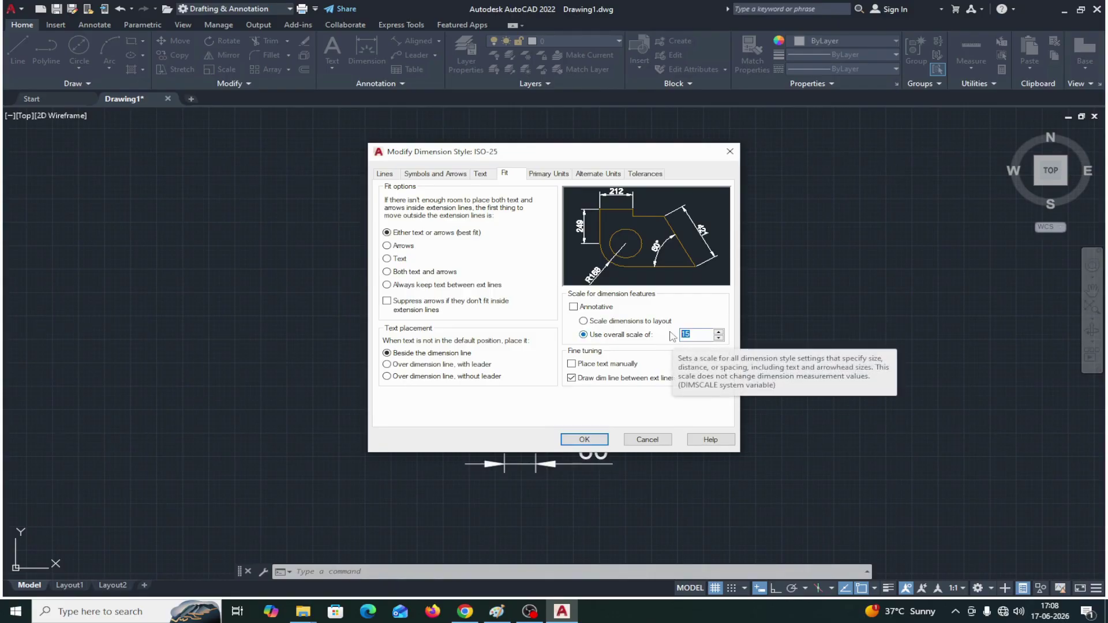
text(6)
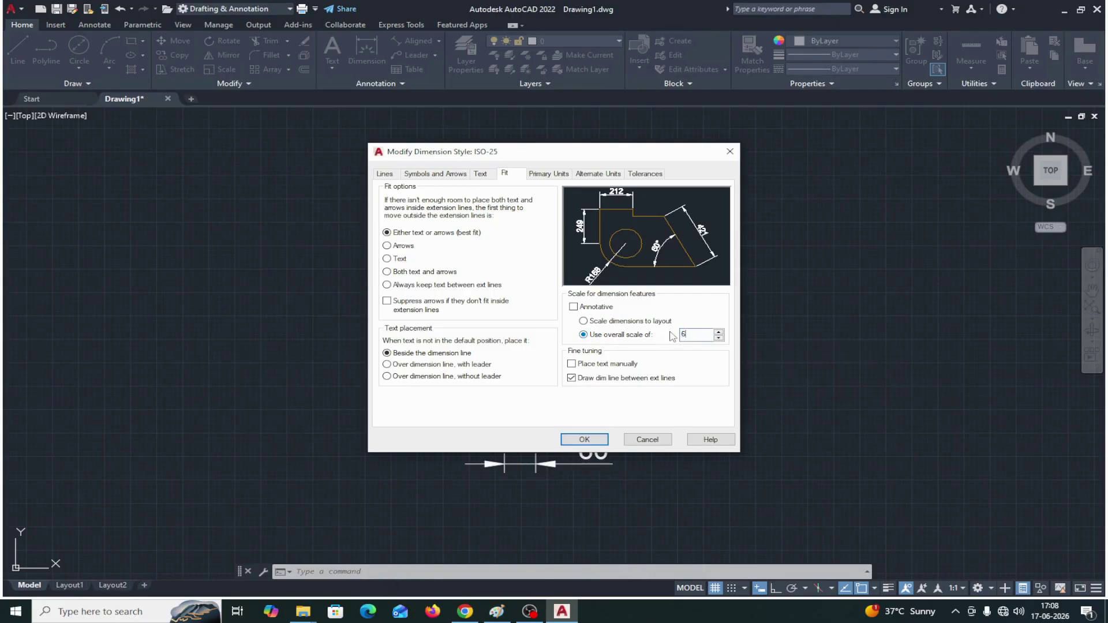
click(592, 442)
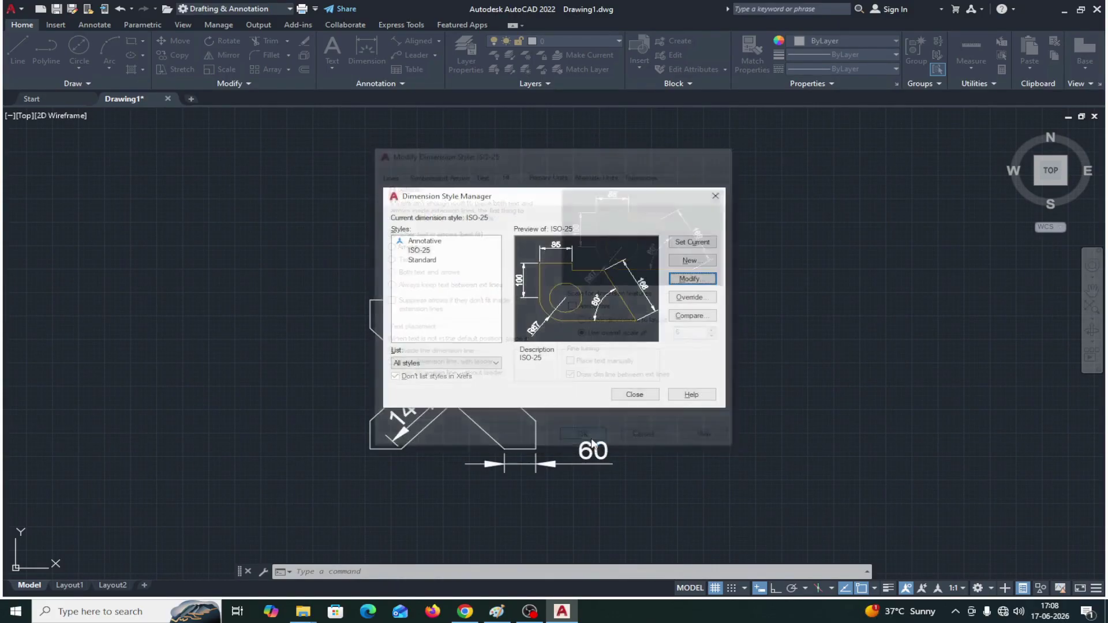
click(635, 395)
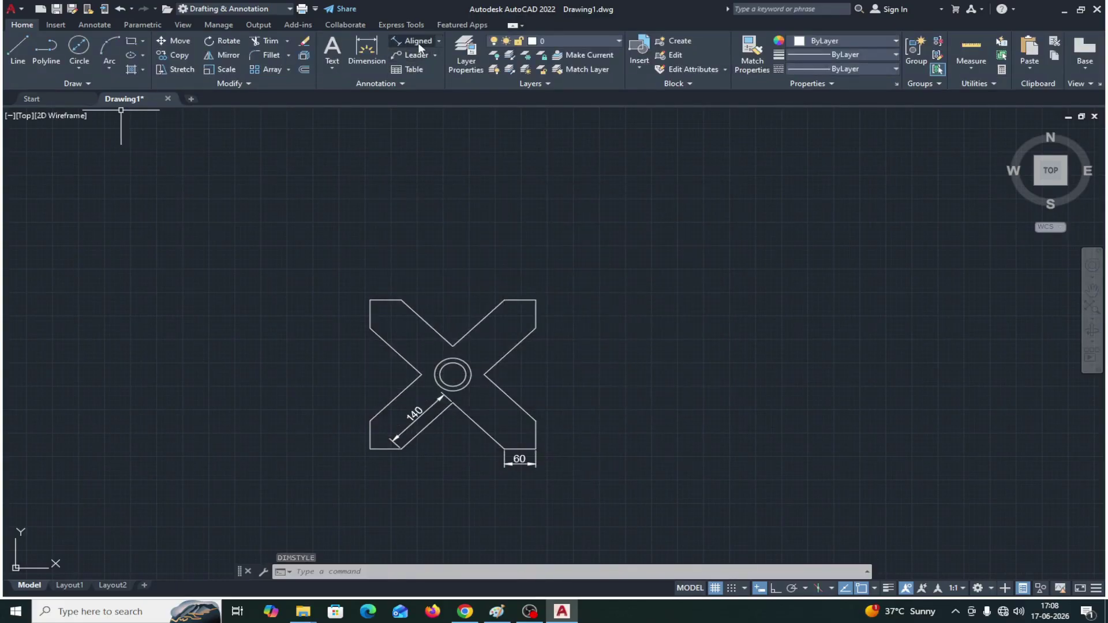
Add a vertical linear dimension for the upper-right arm's vertical end edge, placed to the right of the X.
click(441, 39)
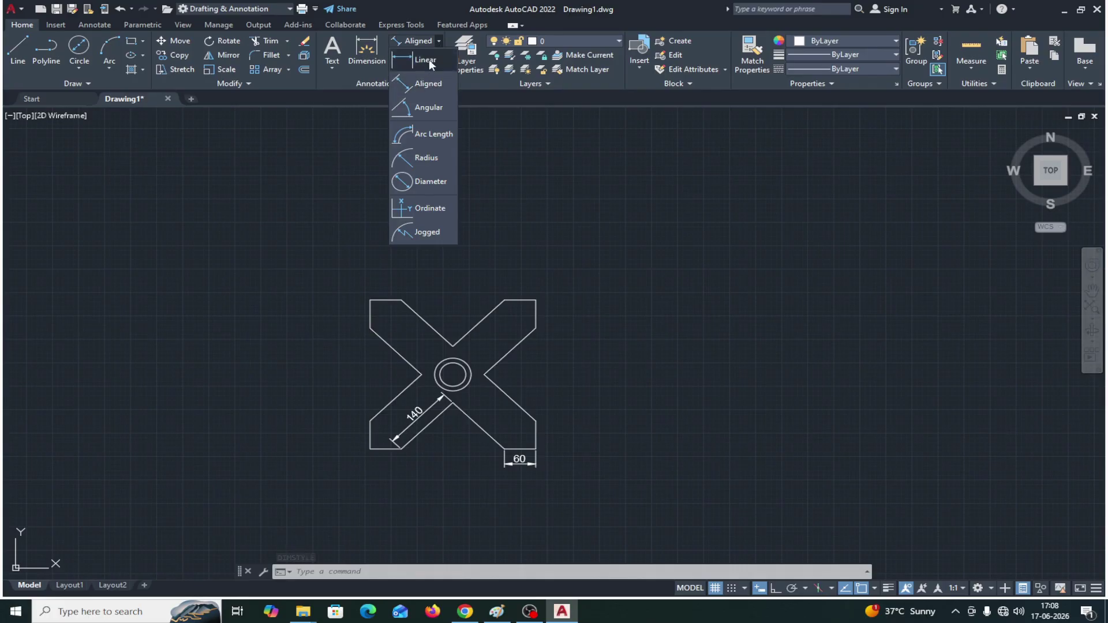
click(429, 60)
click(536, 332)
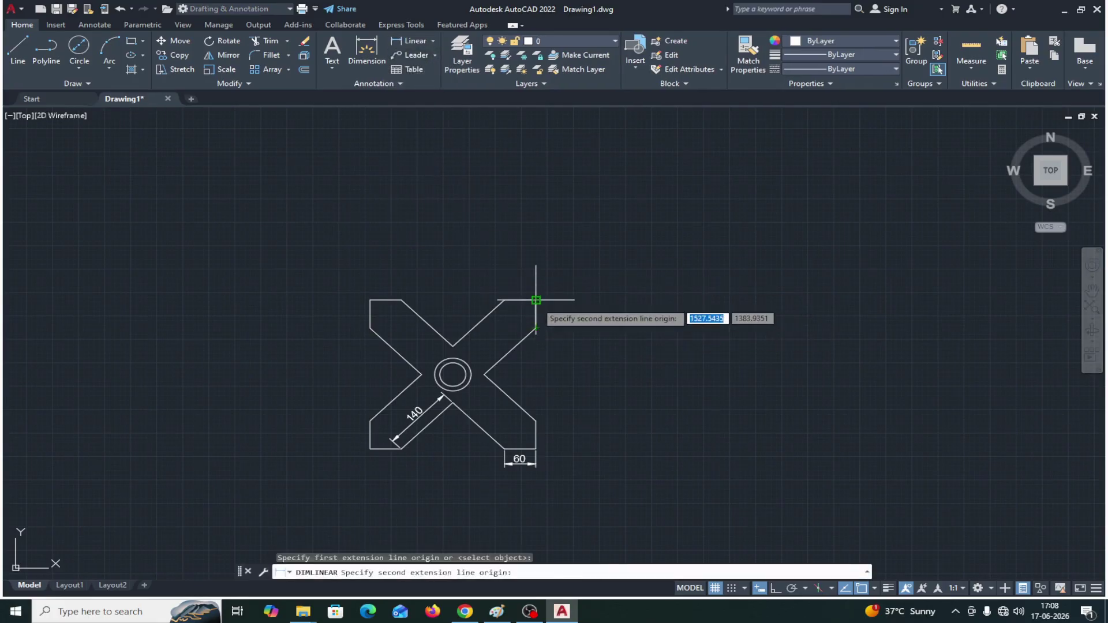
click(536, 300)
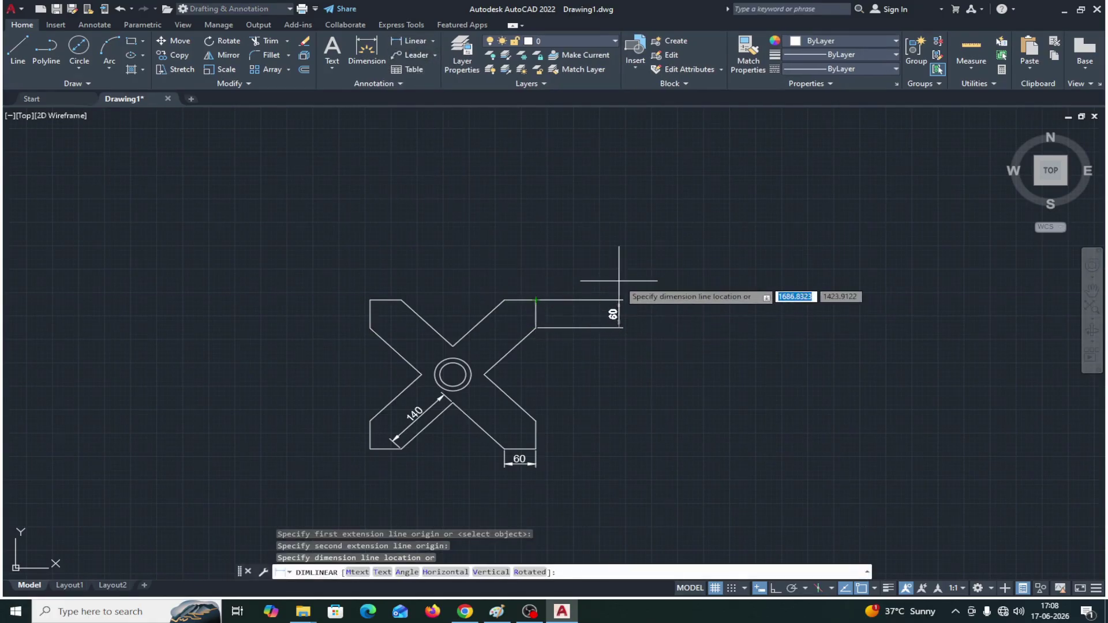
click(621, 314)
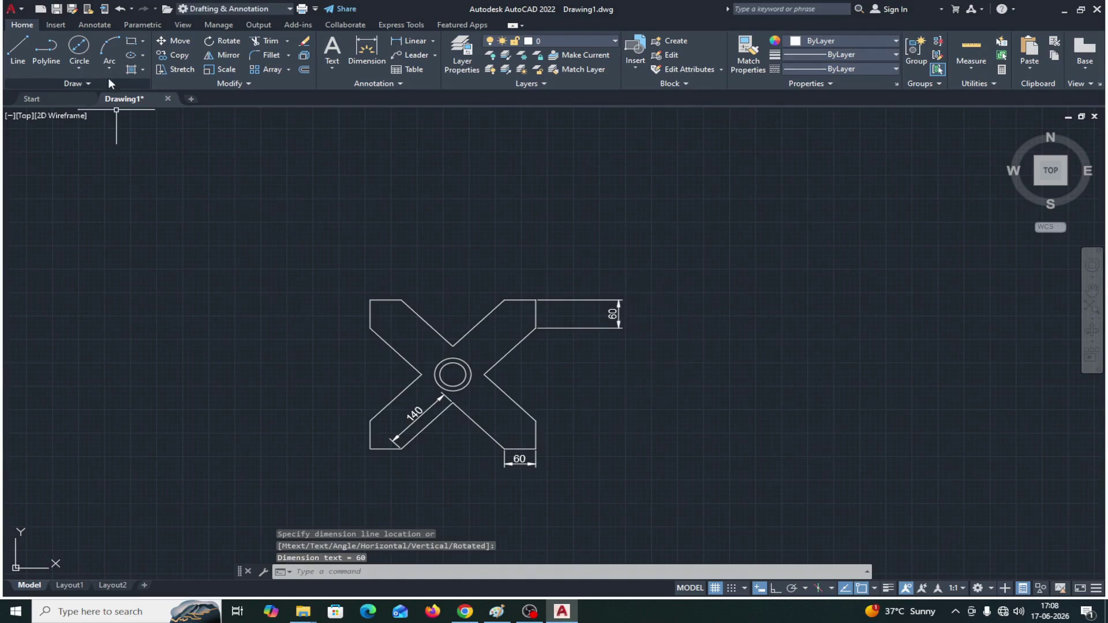
Add radius dimensions to both center circles, placing the outer one's above the X and the inner one's to the right.
click(434, 42)
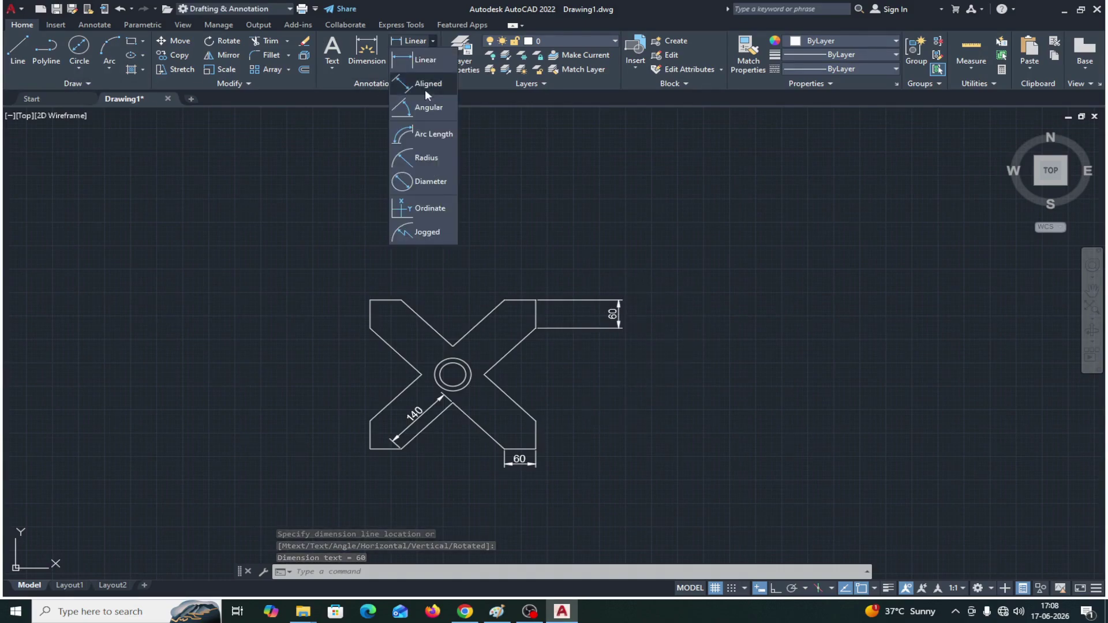
click(432, 159)
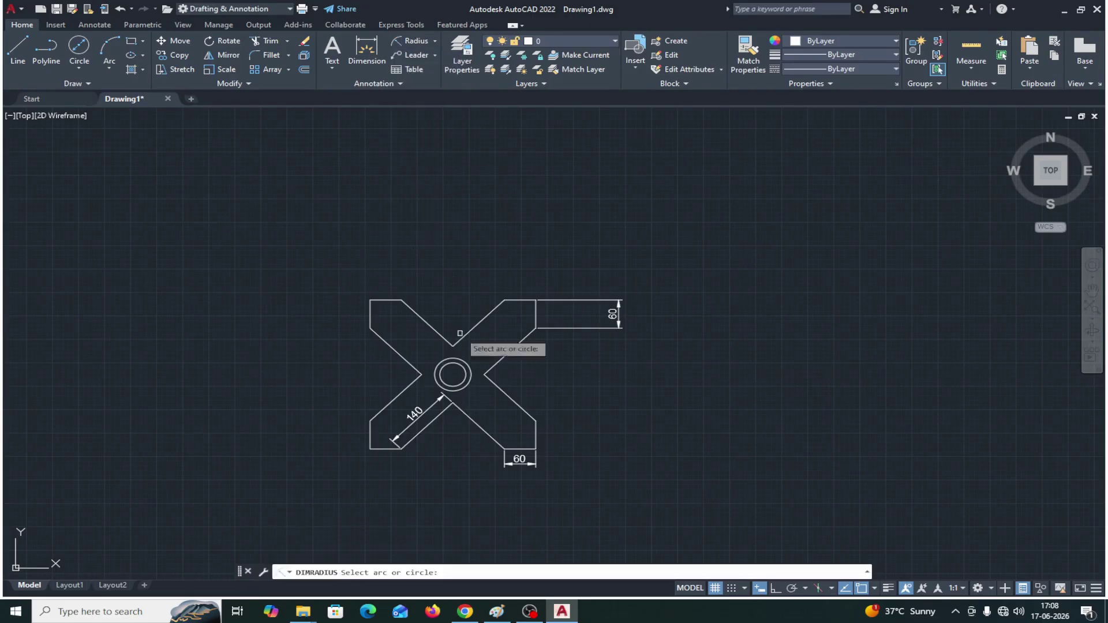
click(467, 363)
click(486, 274)
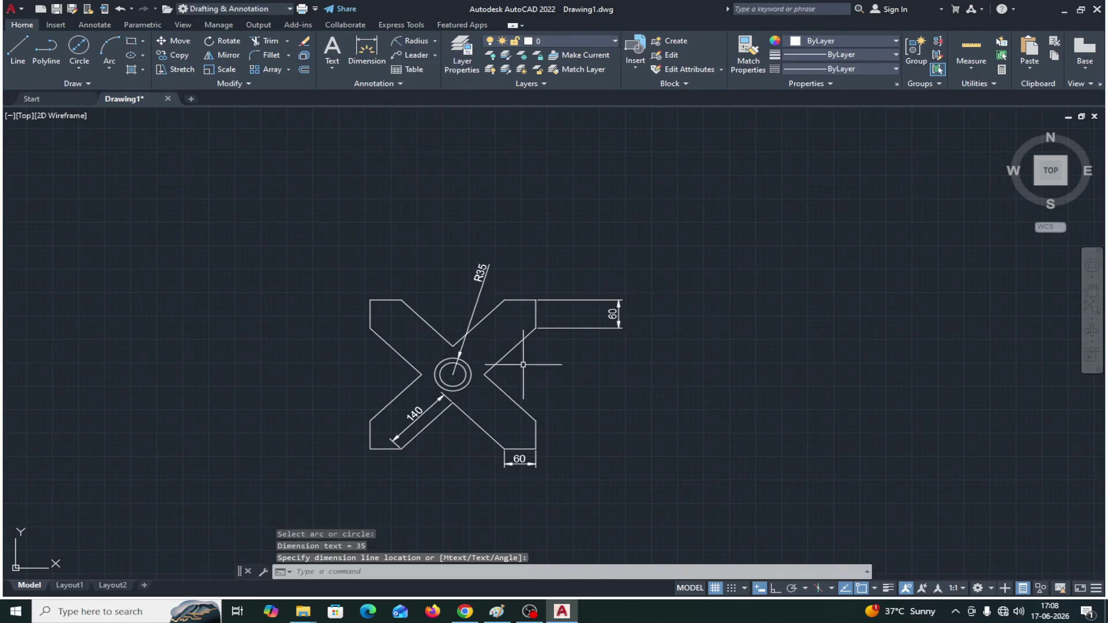
click(421, 42)
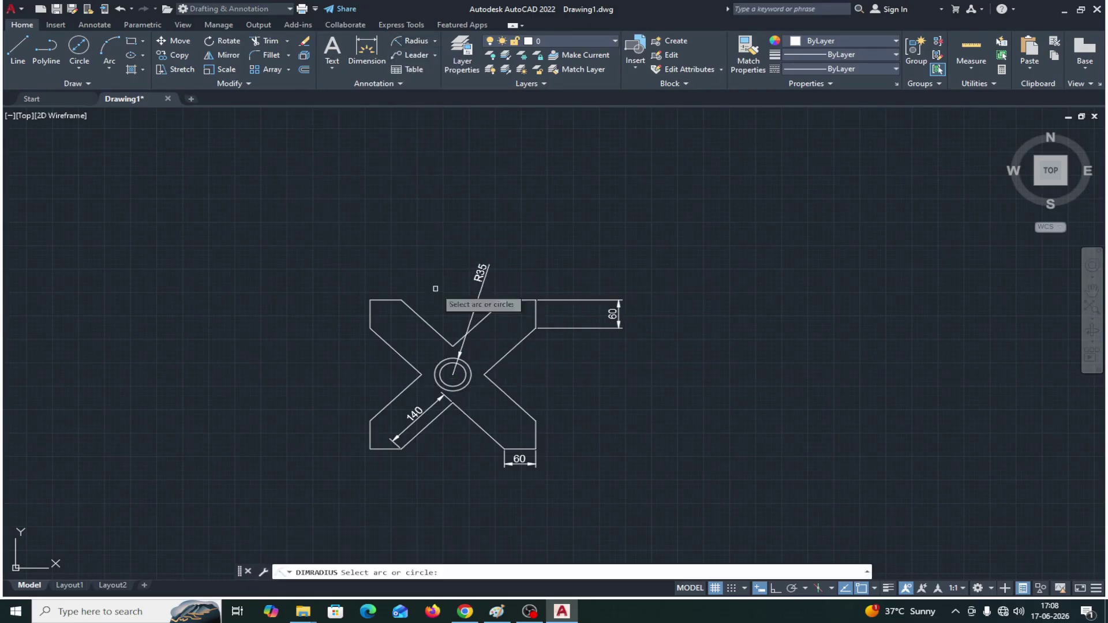
click(443, 381)
click(547, 385)
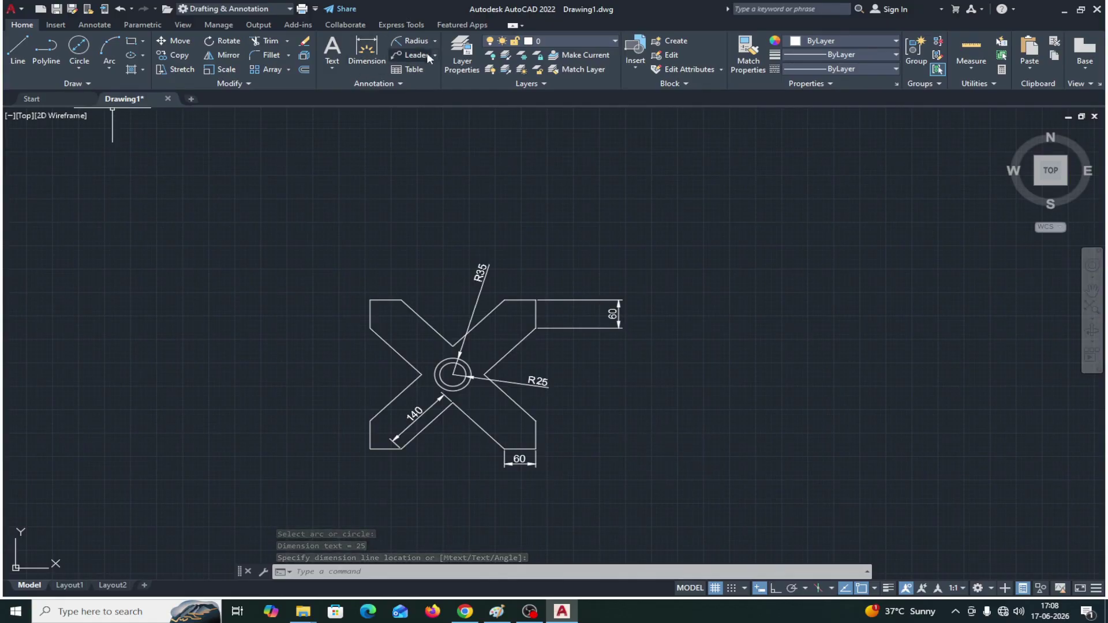
Add an angular dimension between the lower-left arm's bottom edge and its lower slanted edge, placed just outside the arm.
click(435, 40)
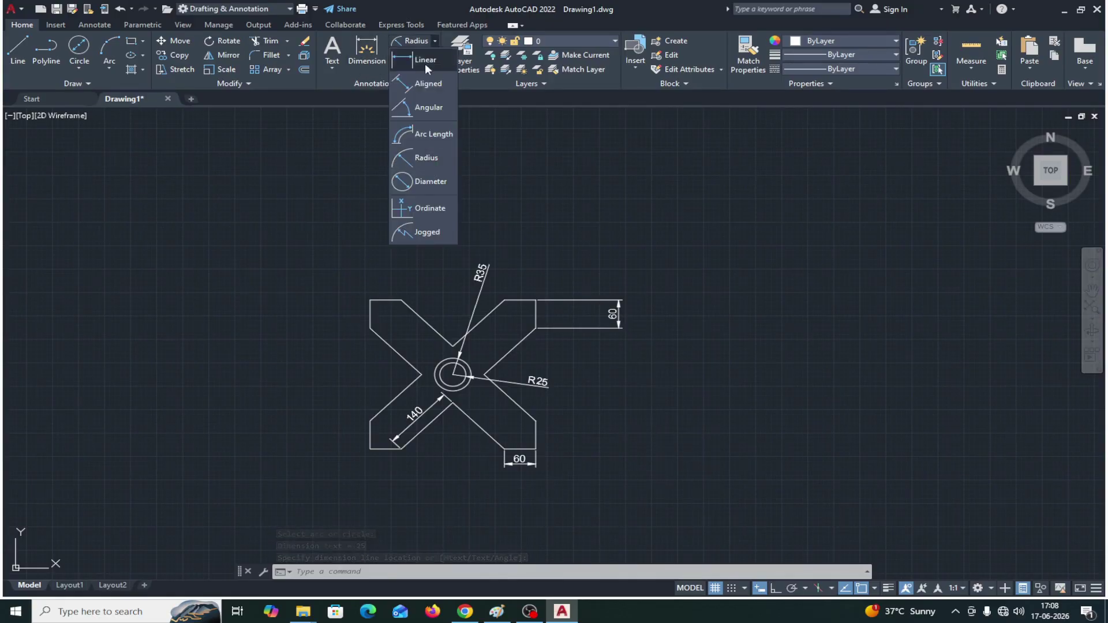
click(426, 110)
click(385, 449)
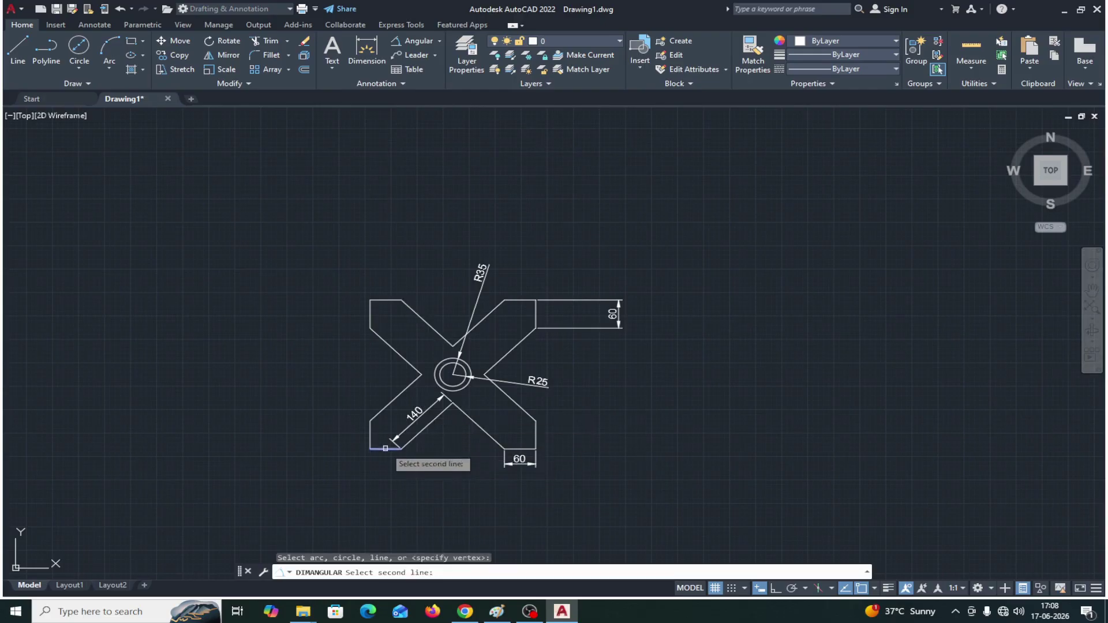
click(422, 431)
click(434, 443)
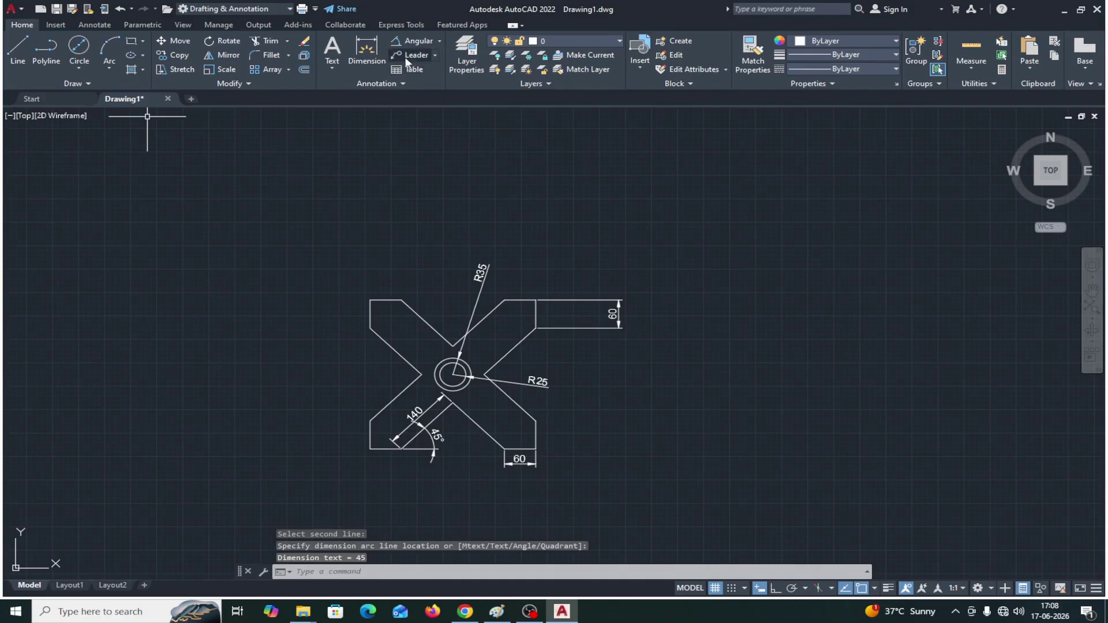
Add an angular dimension between the lower-right arm's vertical end edge and its upper slanted edge, placed just above their shared corner.
click(413, 41)
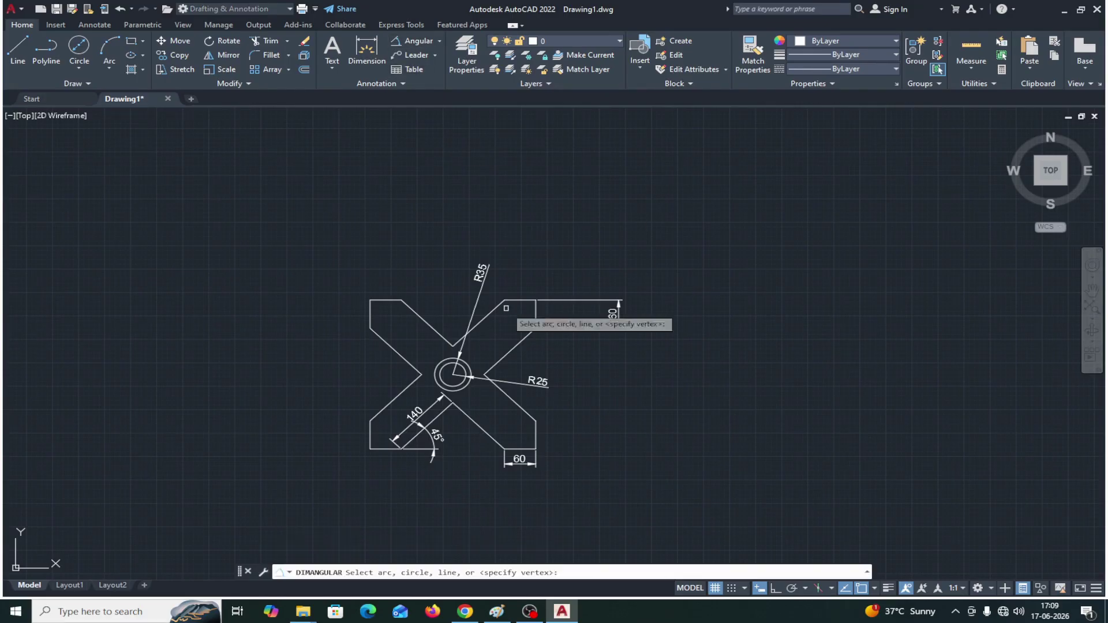
click(537, 430)
click(527, 417)
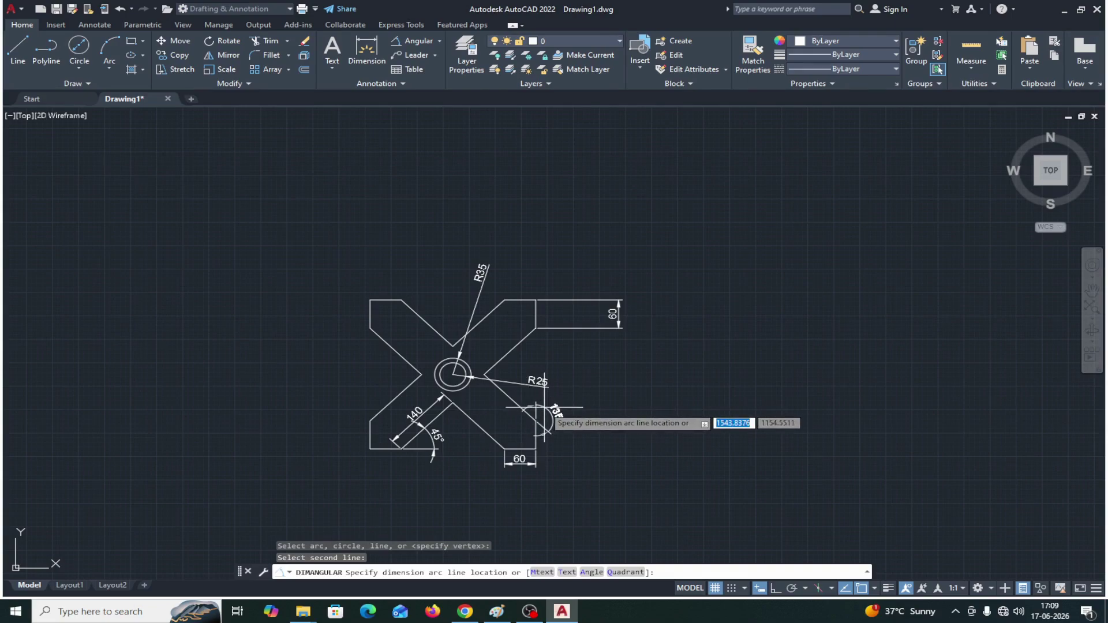
click(525, 401)
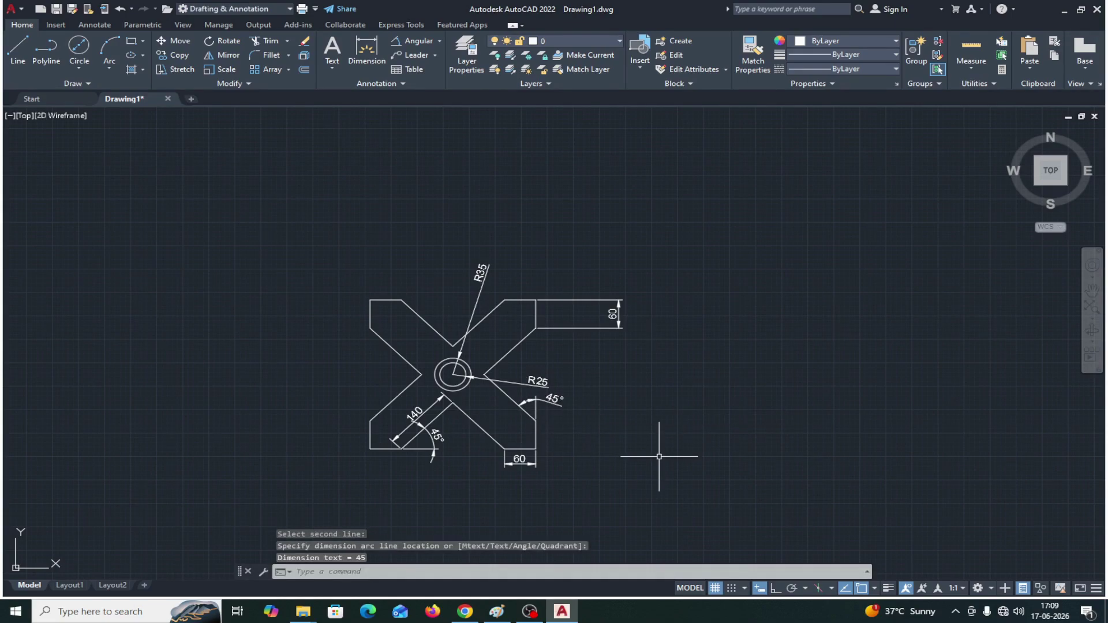
Examine the whole X-shaped drawing with its linear, aligned, radius and angular dimensions.
mouse_move(658, 458)
middle_down()
mouse_move(621, 324)
mouse_move(660, 339)
middle_up()
scroll(581, 306, down, 4)
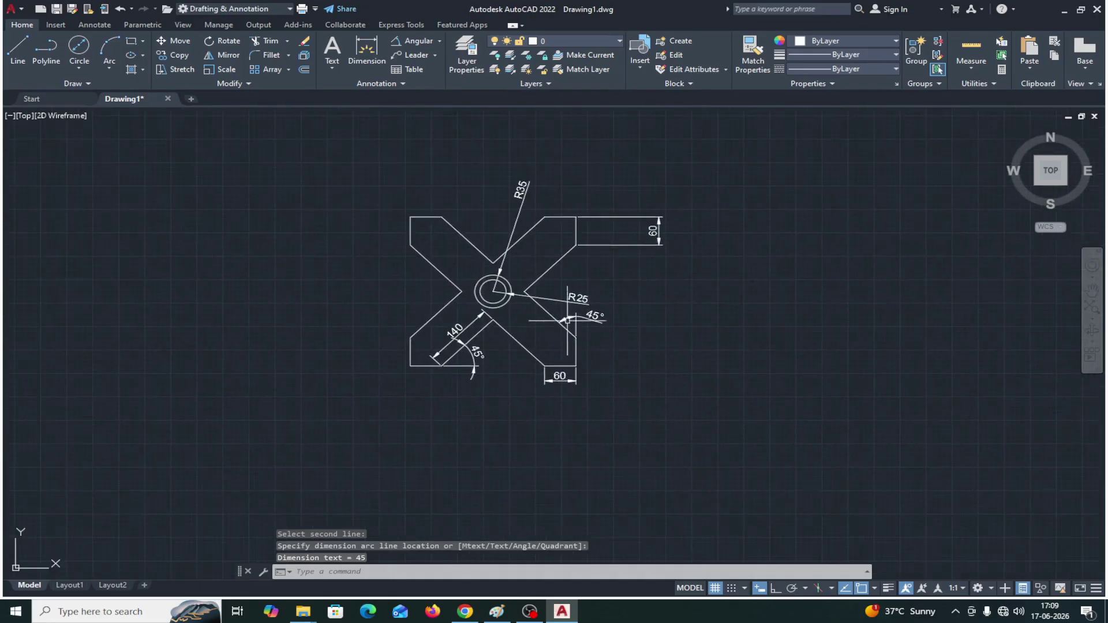
scroll(581, 306, up, 5)
scroll(583, 297, down, 2)
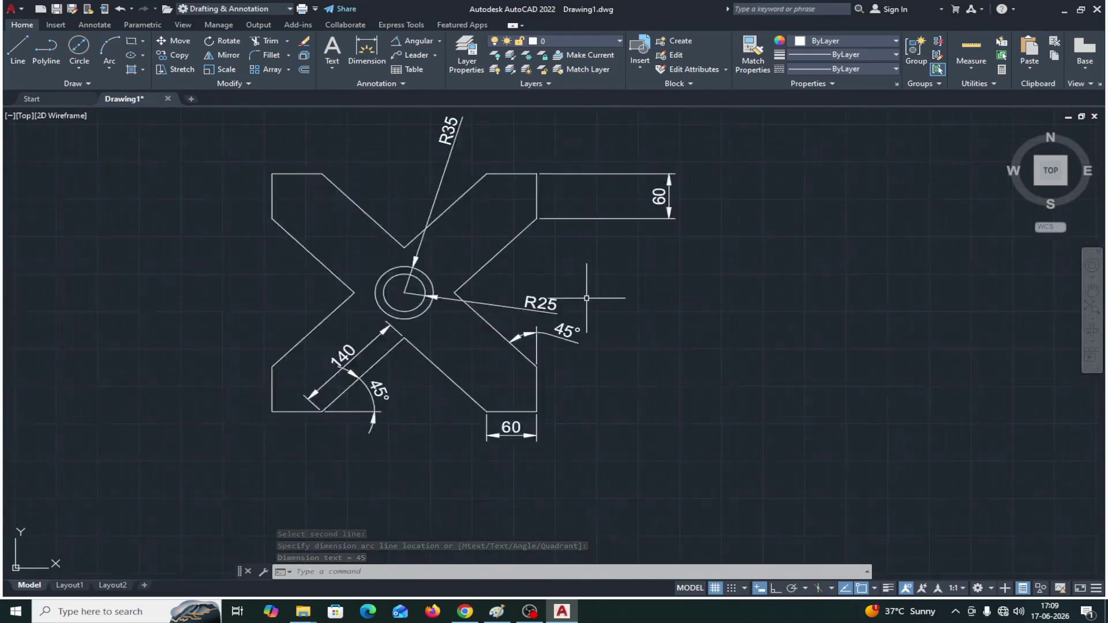
scroll(587, 299, down, 1)
scroll(583, 288, up, 4)
scroll(600, 323, down, 2)
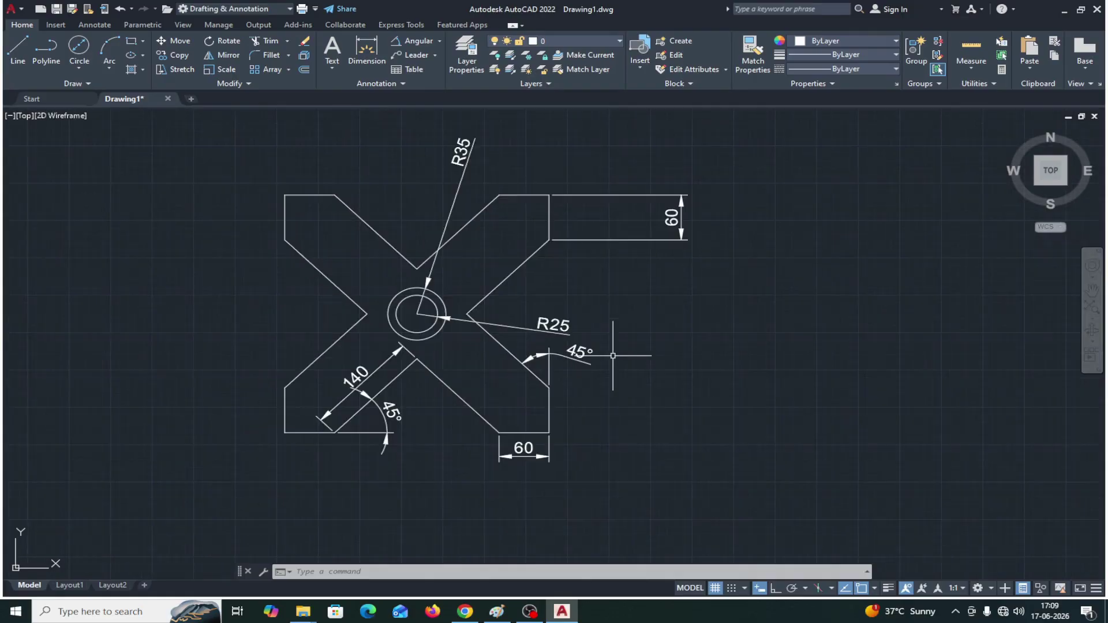
scroll(613, 355, down, 4)
scroll(624, 354, up, 4)
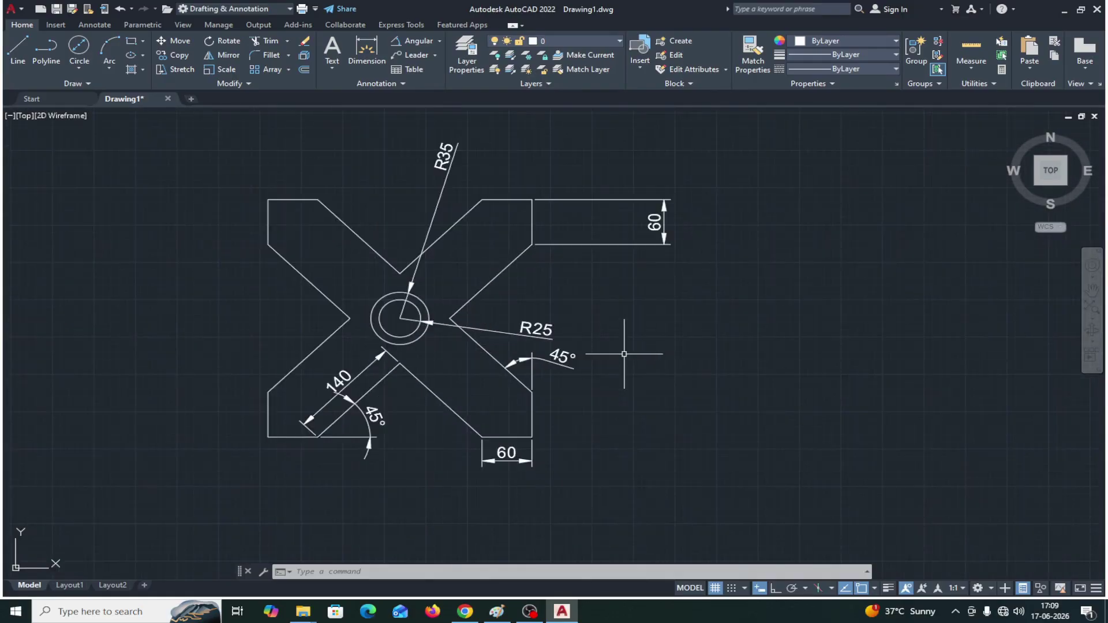